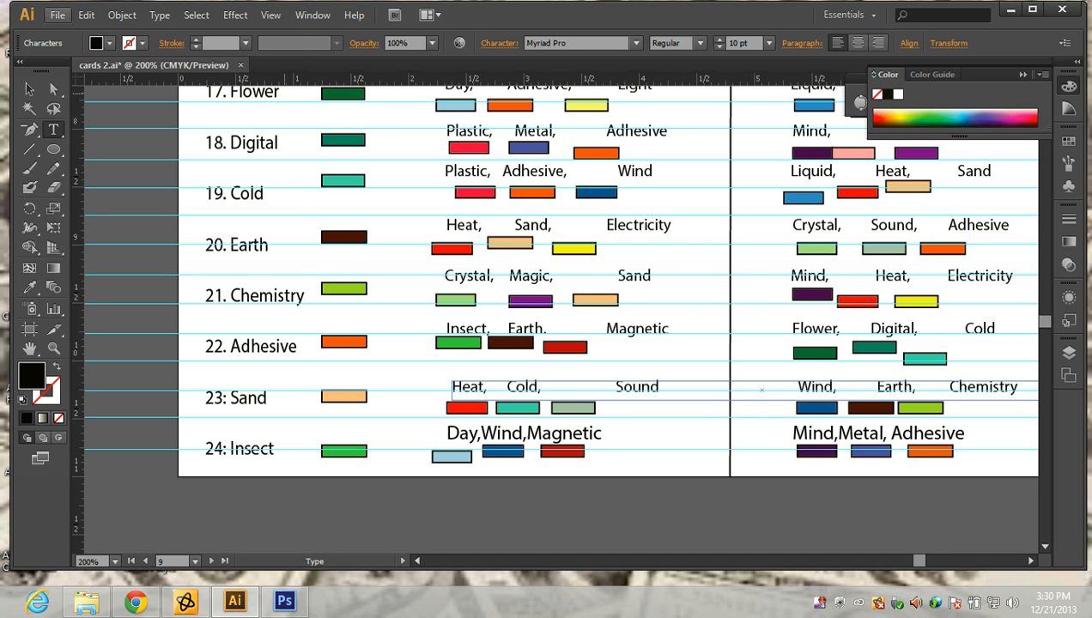
Step: Create a new Letter-size document in landscape orientation with three artboards
click(57, 14)
key(Escape)
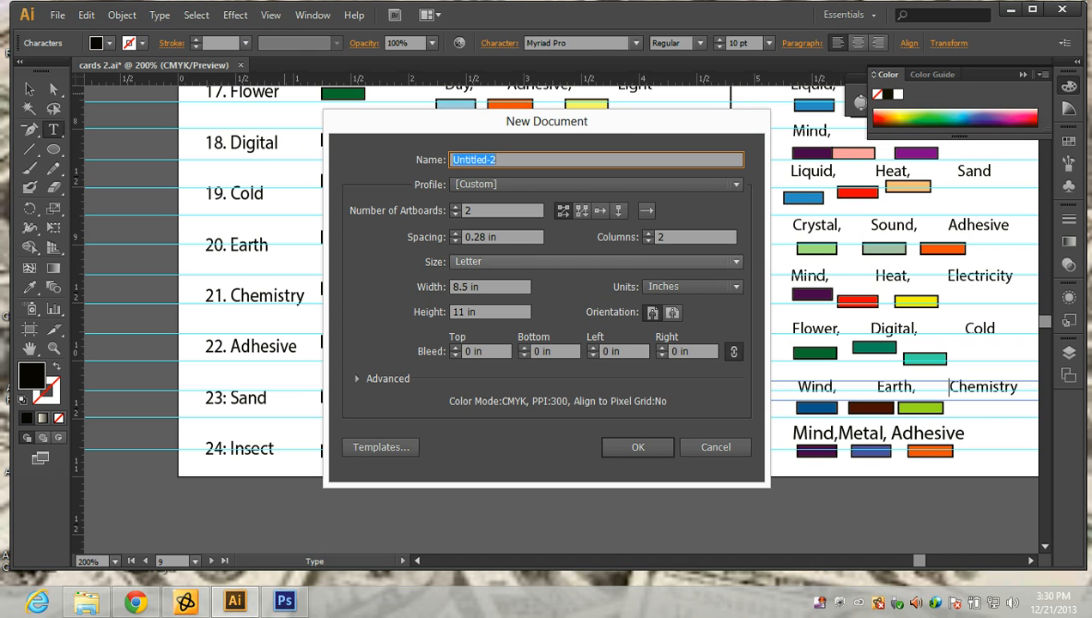
click(673, 313)
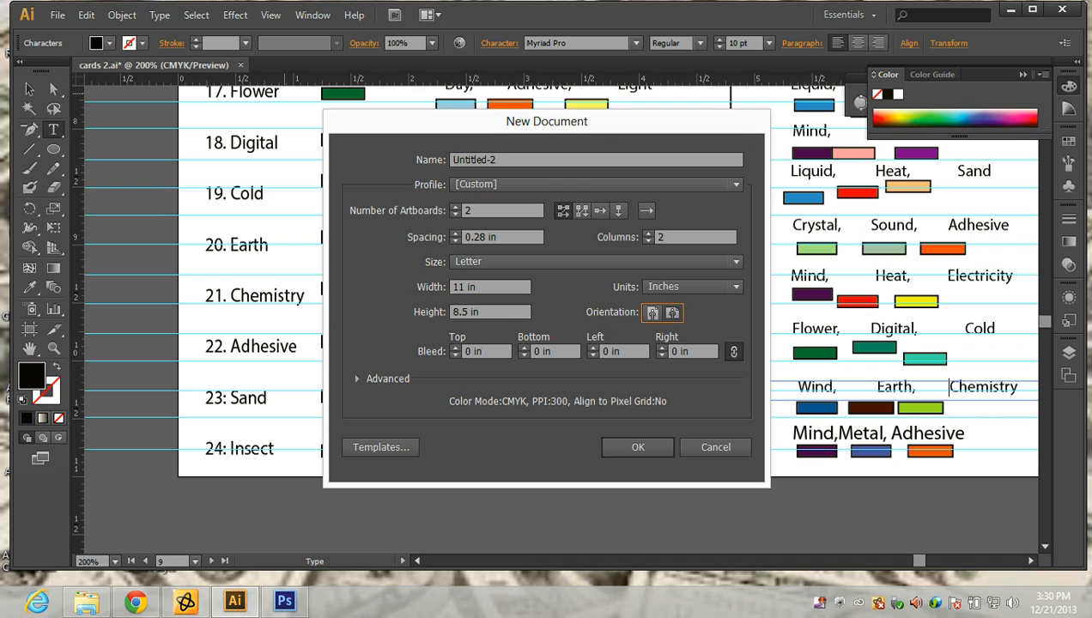
double_click(468, 211)
text(3)
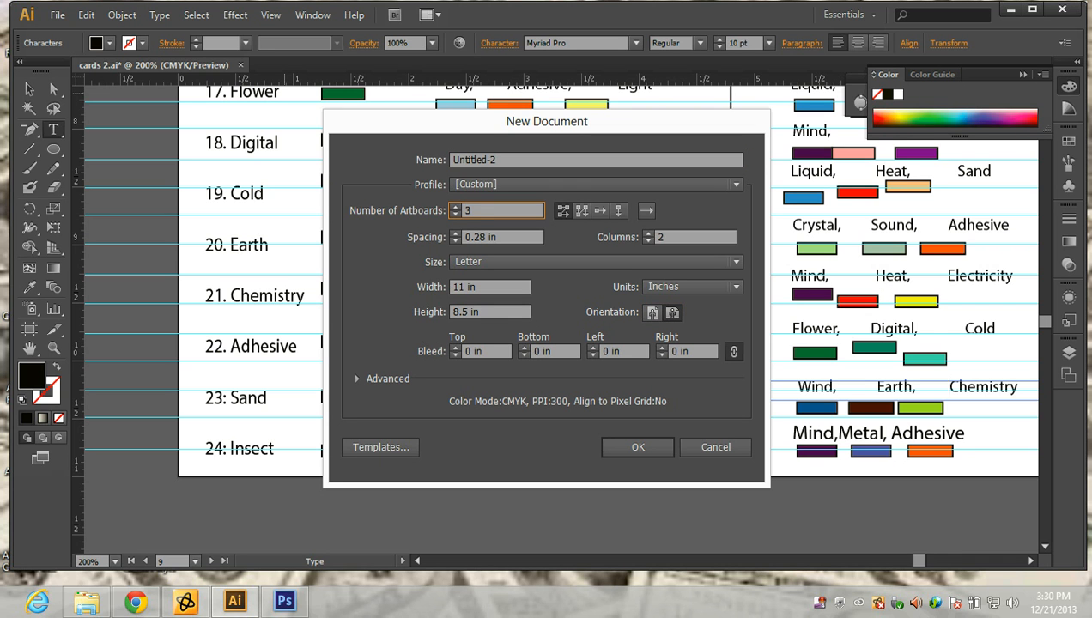
key(Tab)
key(Return)
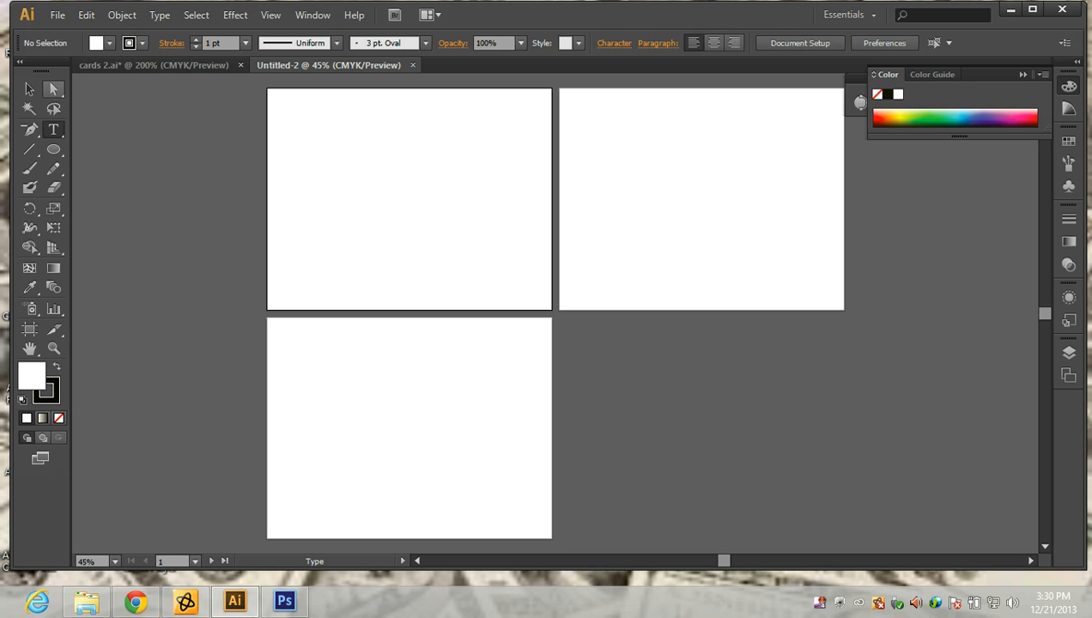
Step: Draw an upright ellipse for the head in the upper middle of the first artboard
scroll(270, 160, up, 3)
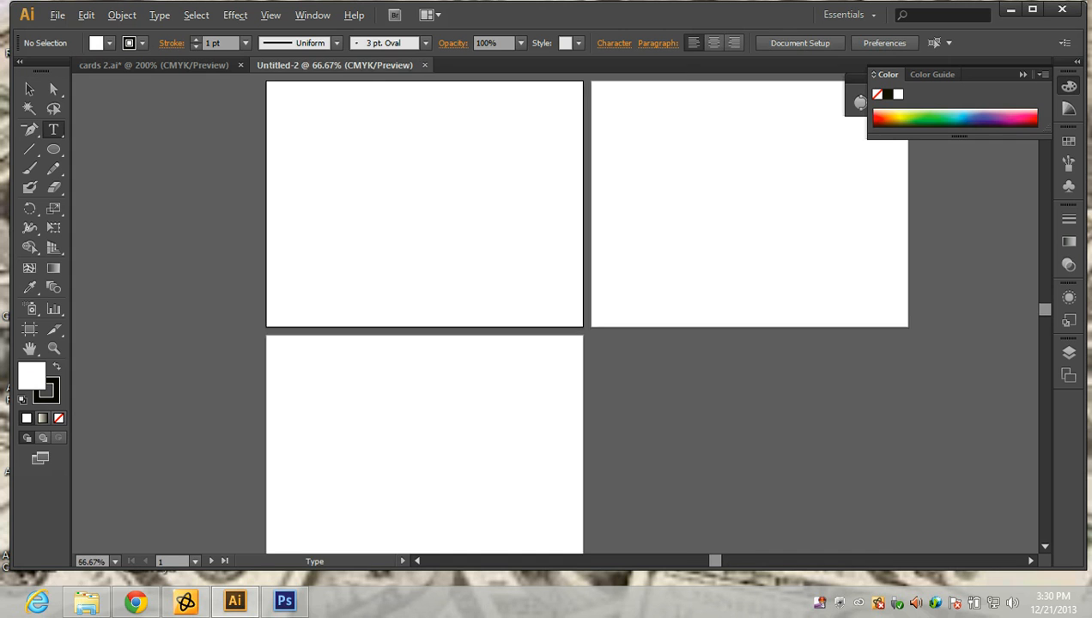
scroll(555, 314, up, 2)
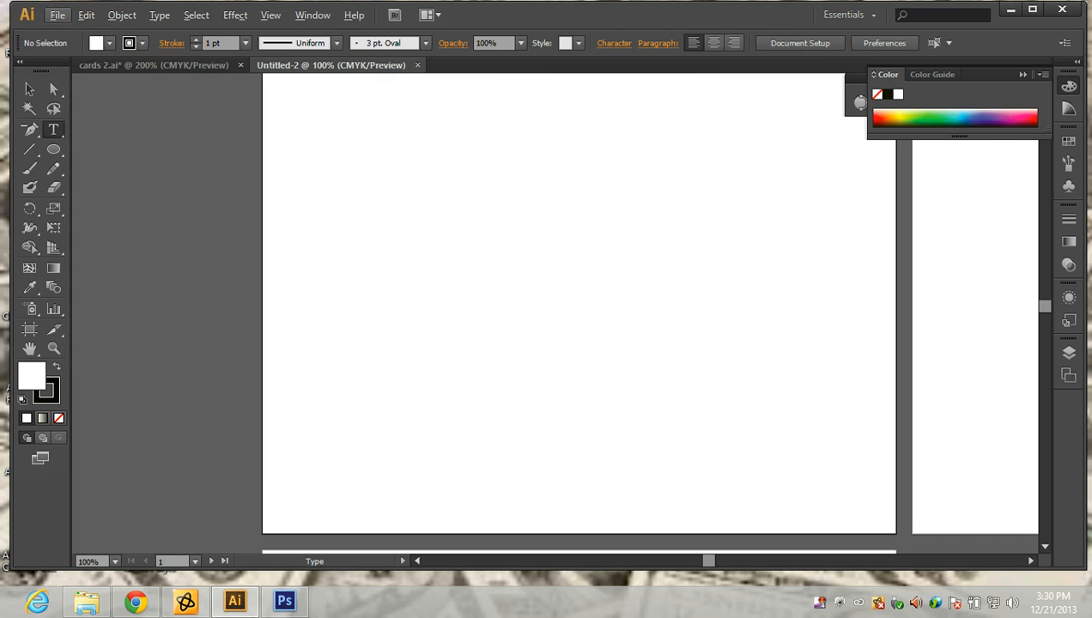
key(l)
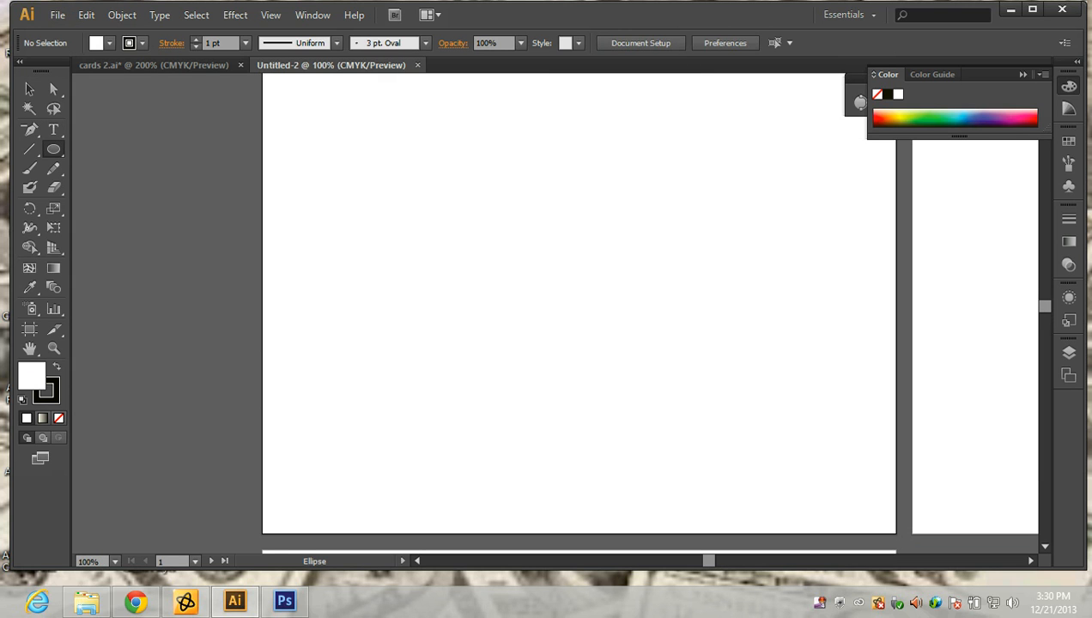
drag(519, 128, 618, 261)
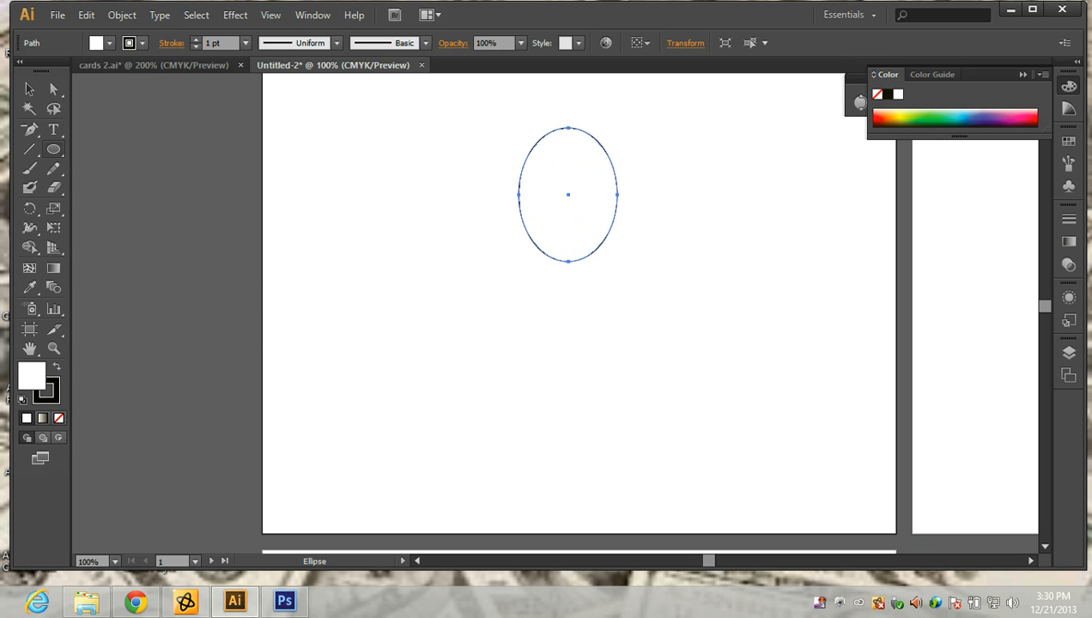
Step: Draw rounded rectangles for two horizontal arms, two vertical legs and a near-square torso below the head
drag(53, 148, 99, 171)
drag(386, 256, 506, 277)
drag(650, 255, 780, 278)
drag(514, 343, 490, 467)
drag(629, 343, 659, 468)
drag(537, 288, 611, 371)
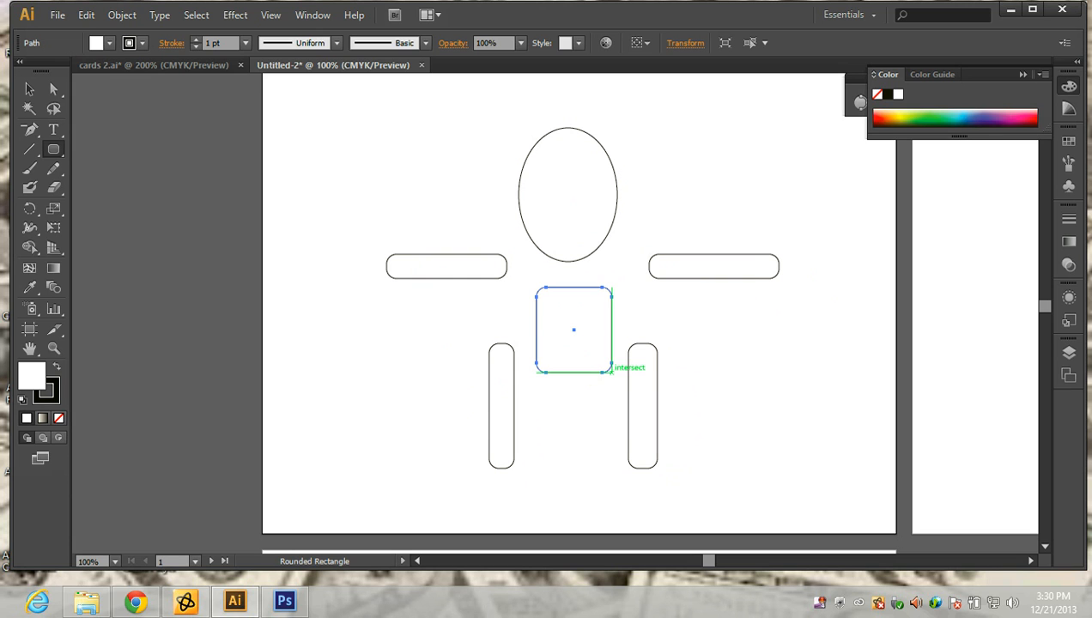
Step: Rotate both legs about 45 degrees outward so their upper ends meet the torso's lower corners
click(29, 88)
click(513, 436)
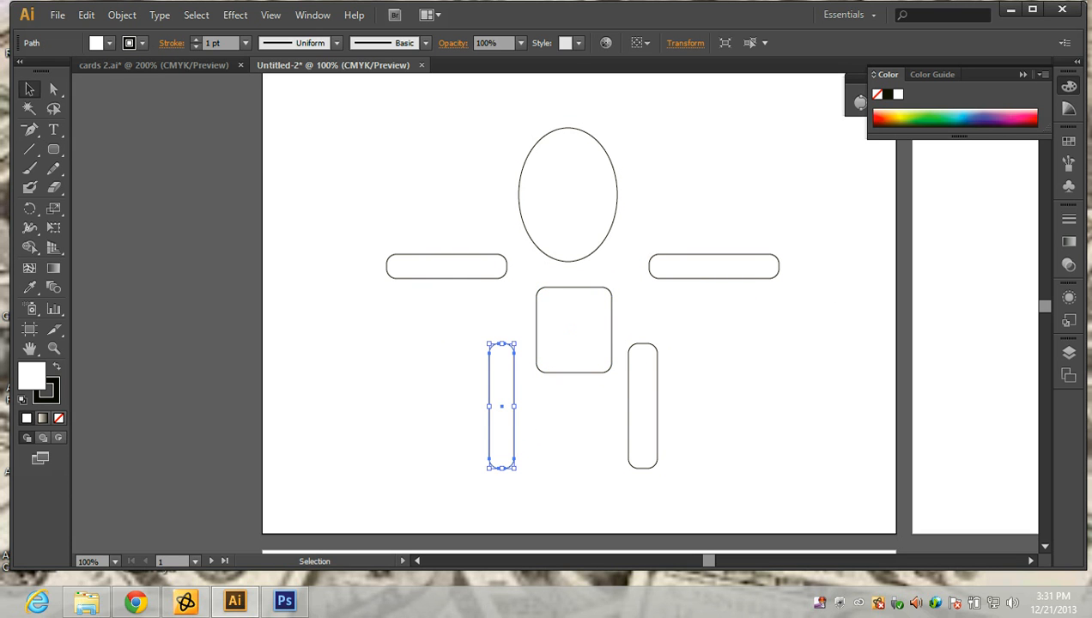
drag(516, 469, 531, 432)
click(650, 388)
drag(664, 407, 671, 373)
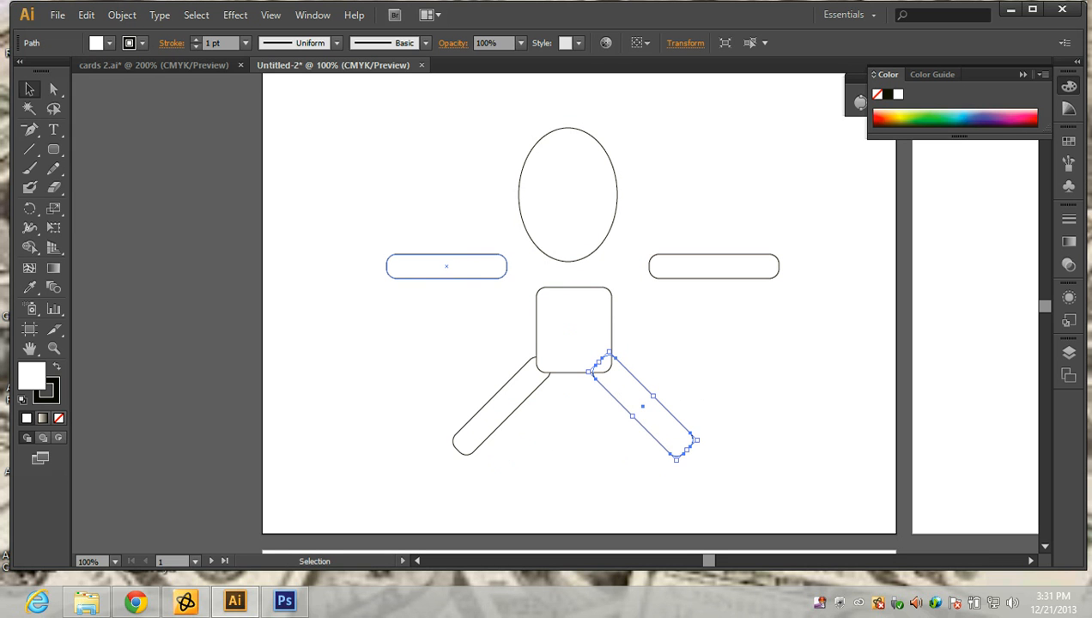
Step: Move both arms against the torso's upper corners and centre the head above the torso
drag(447, 271, 494, 295)
drag(658, 277, 602, 298)
drag(584, 257, 596, 262)
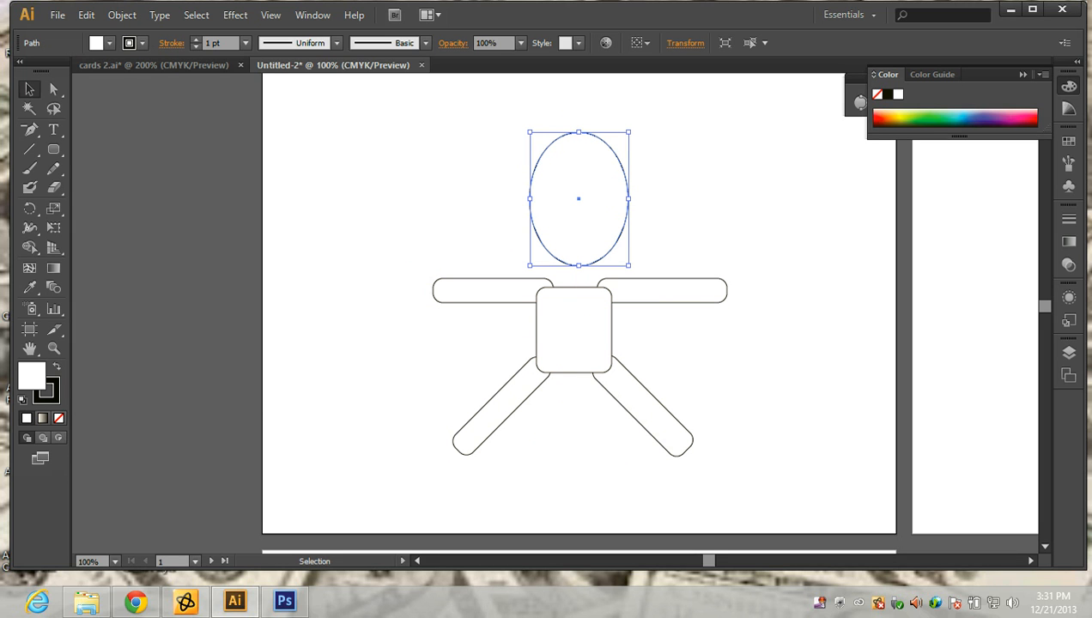
drag(529, 204, 523, 202)
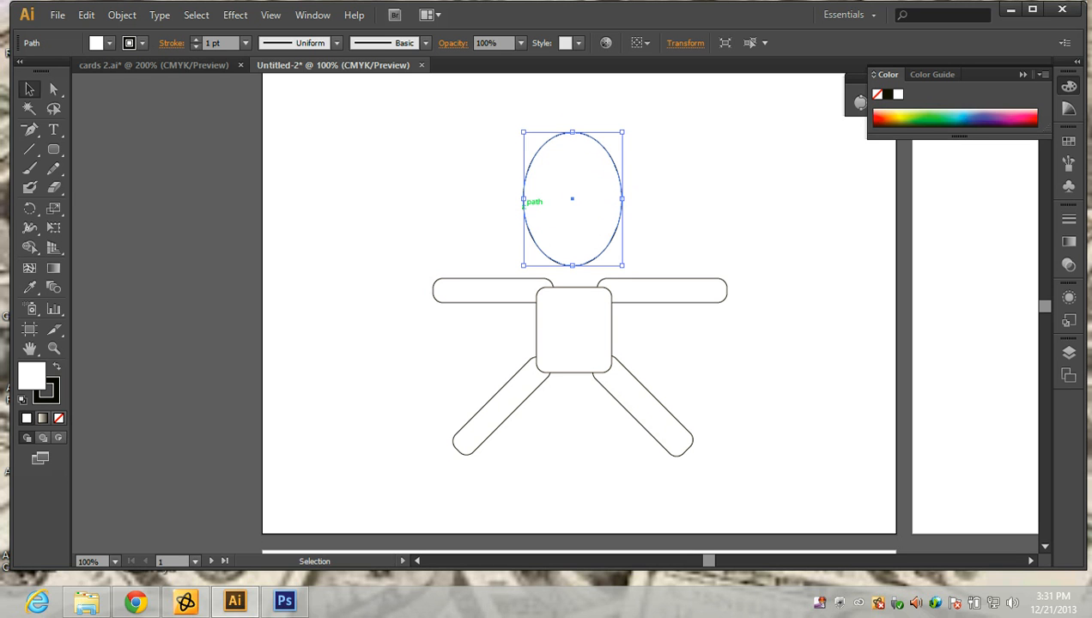
drag(524, 204, 524, 204)
key(Down)
key(Down)
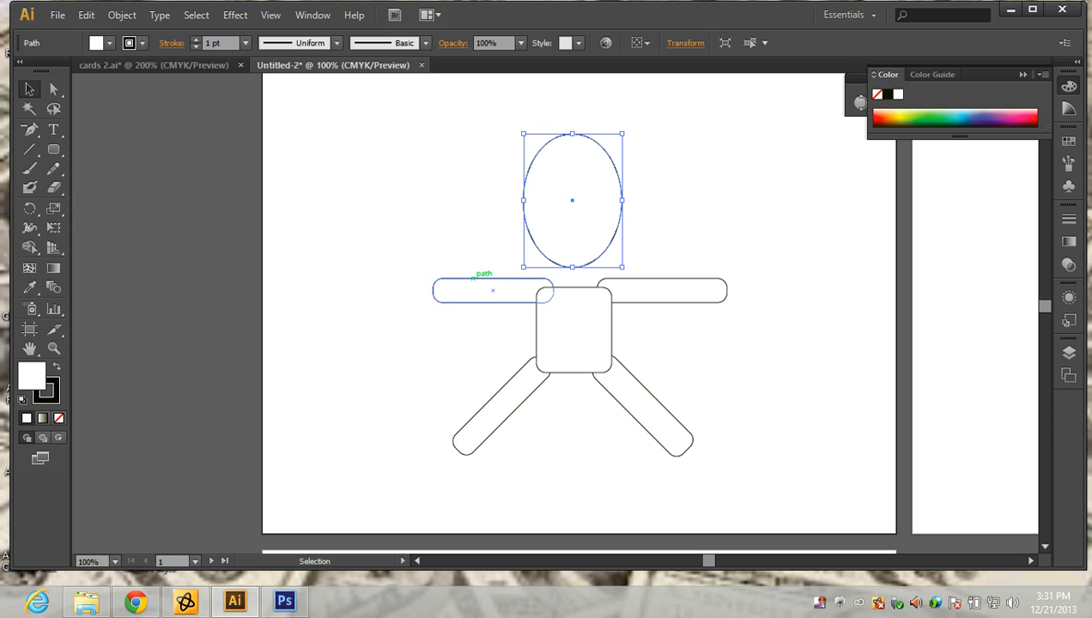
Step: Duplicate both arms and both legs, placing each copy outside the figure beside its original
click(473, 279)
drag(472, 278, 389, 200)
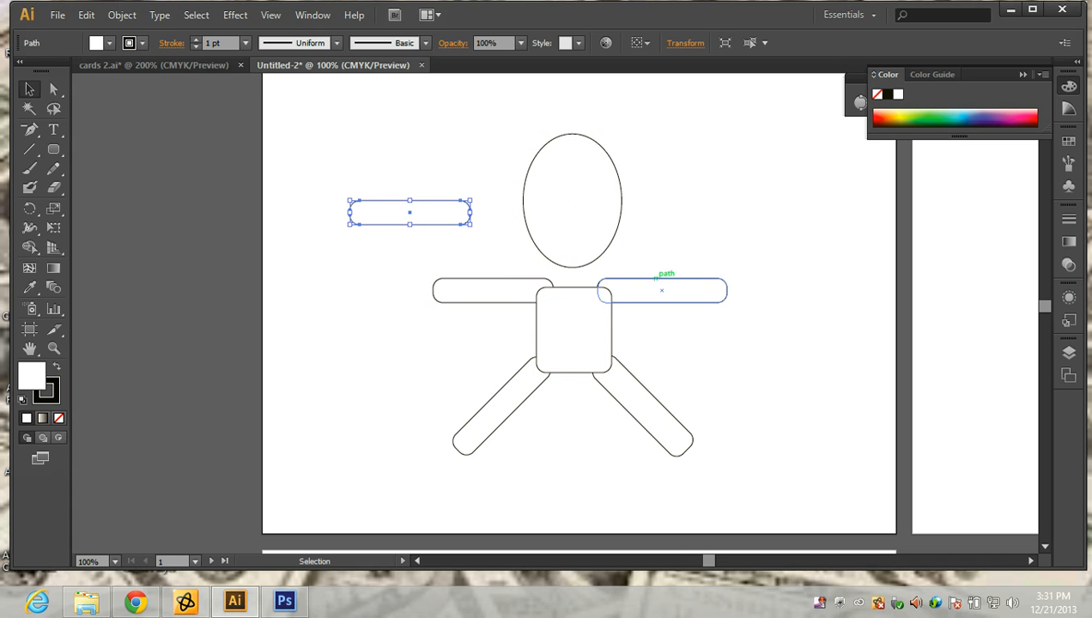
drag(656, 278, 759, 199)
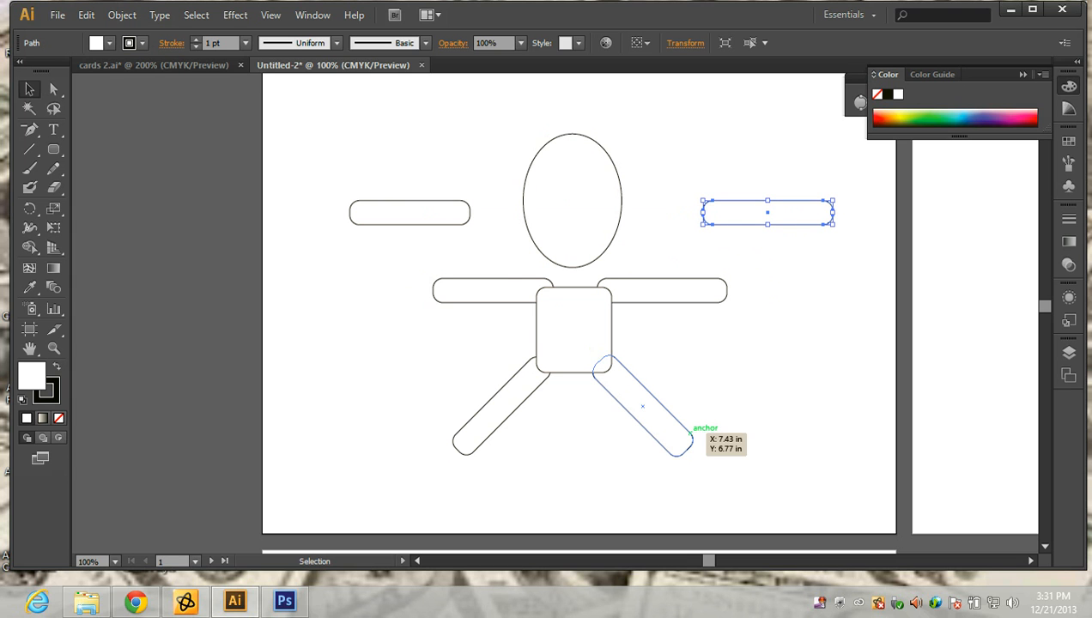
drag(692, 435, 792, 420)
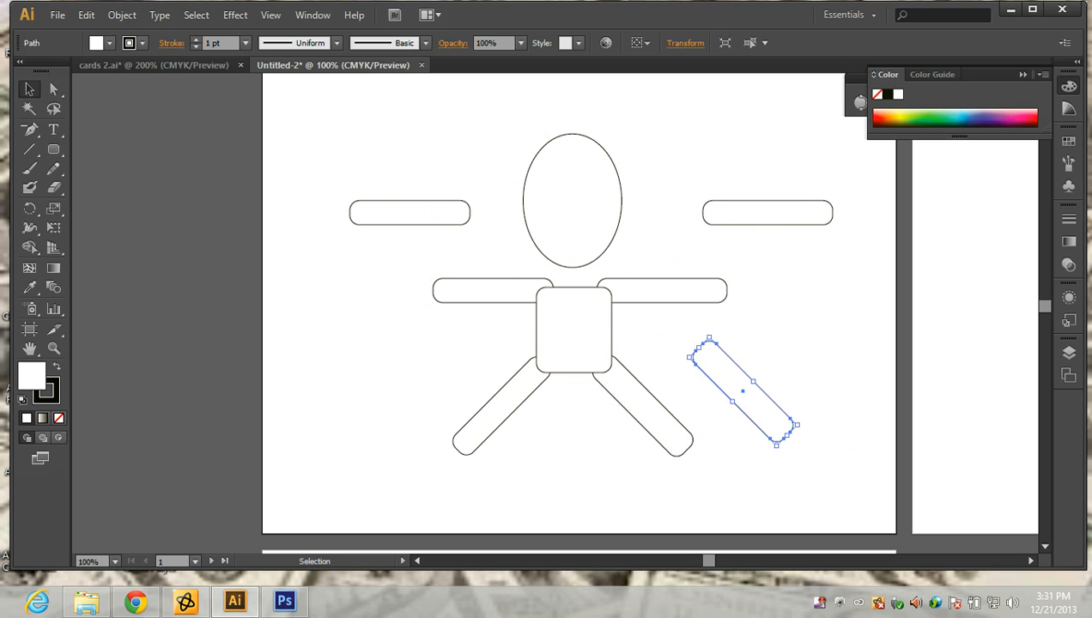
drag(490, 437, 393, 447)
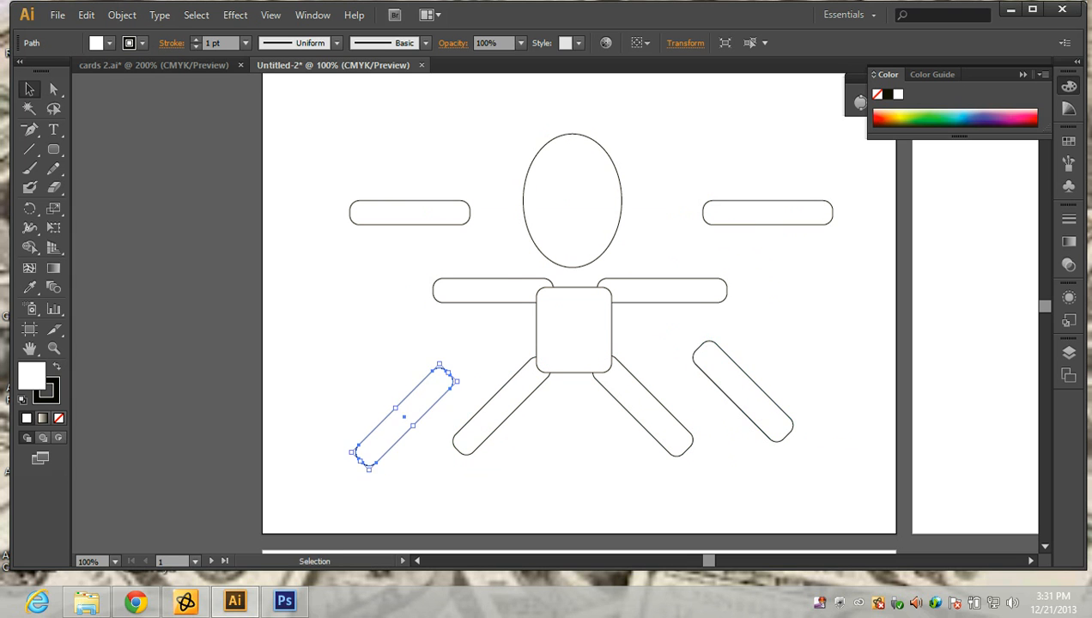
Step: Shrink the left leg's copy into a narrow vertical lower leg at the left leg's end, and duplicate it onto the right leg
scroll(433, 367, up, 2)
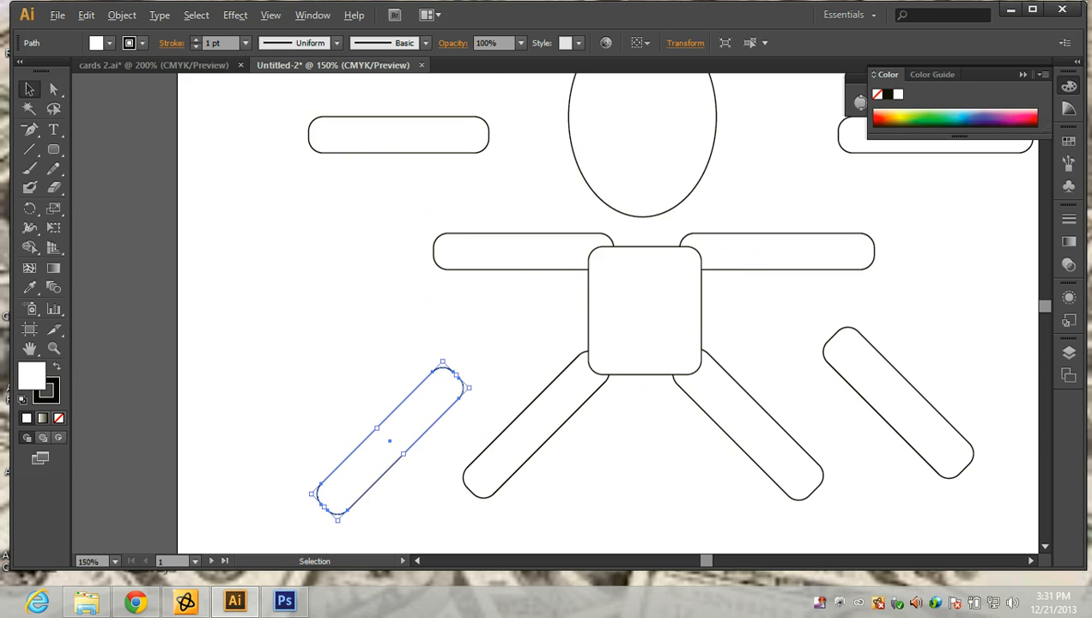
scroll(447, 361, down, 3)
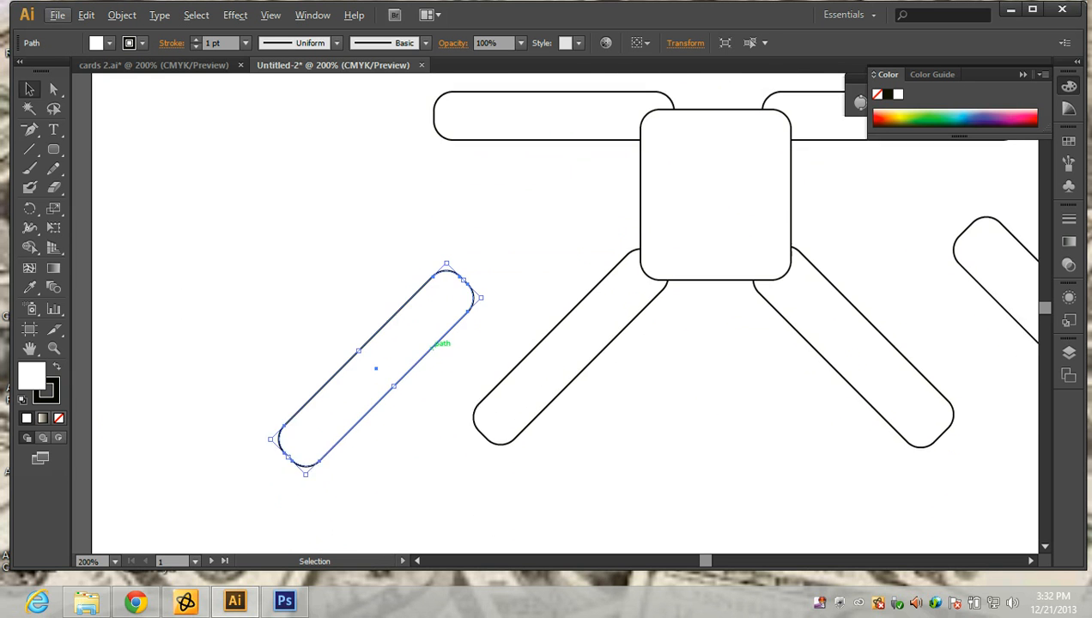
drag(463, 261, 375, 349)
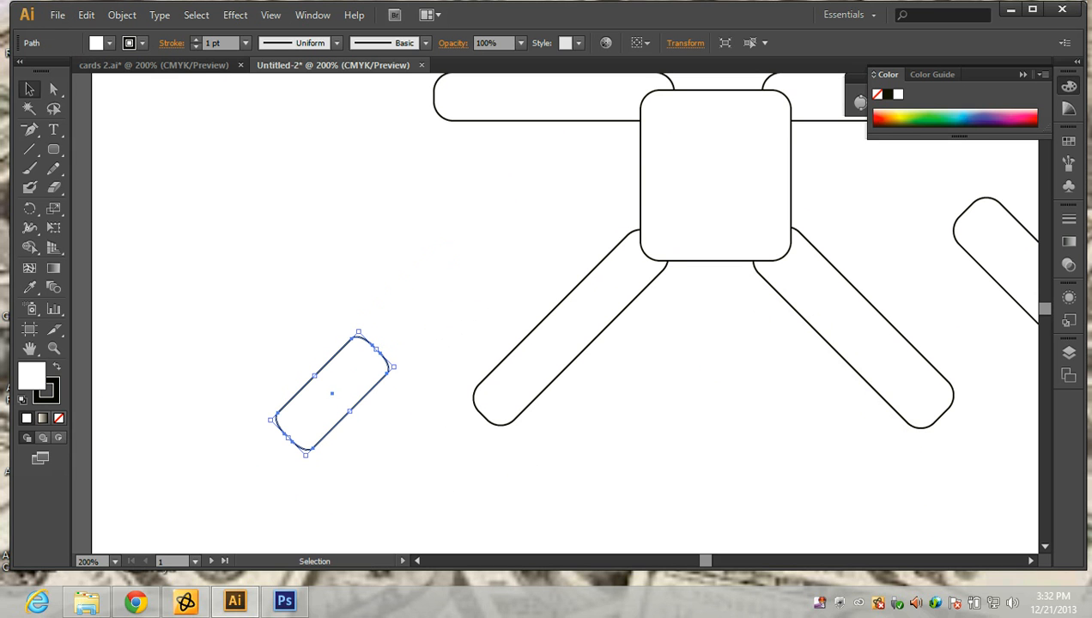
drag(316, 375, 331, 391)
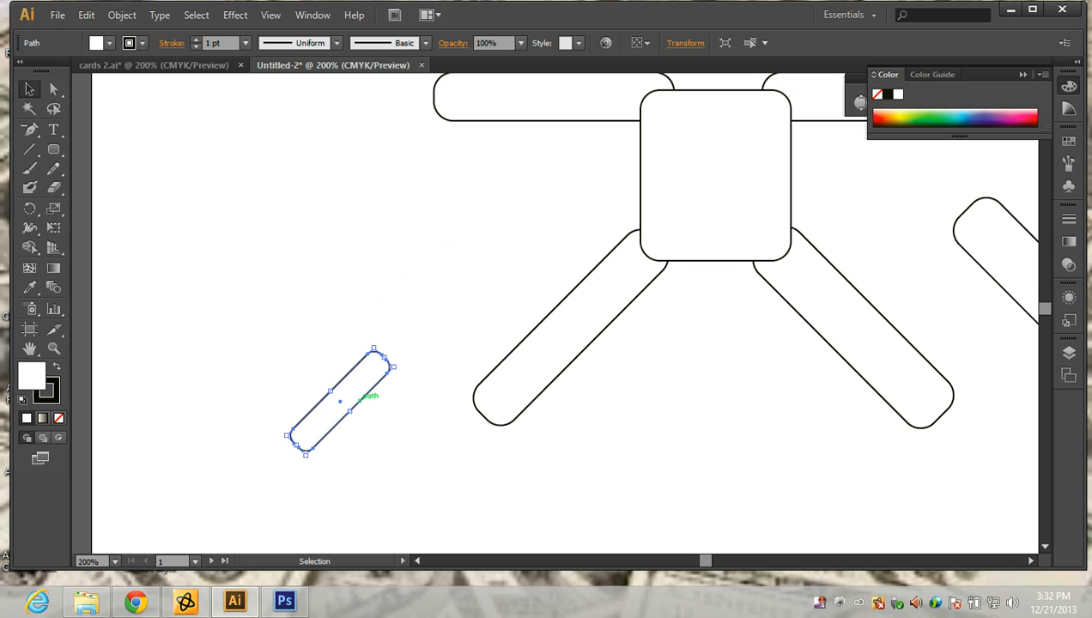
drag(341, 401, 513, 479)
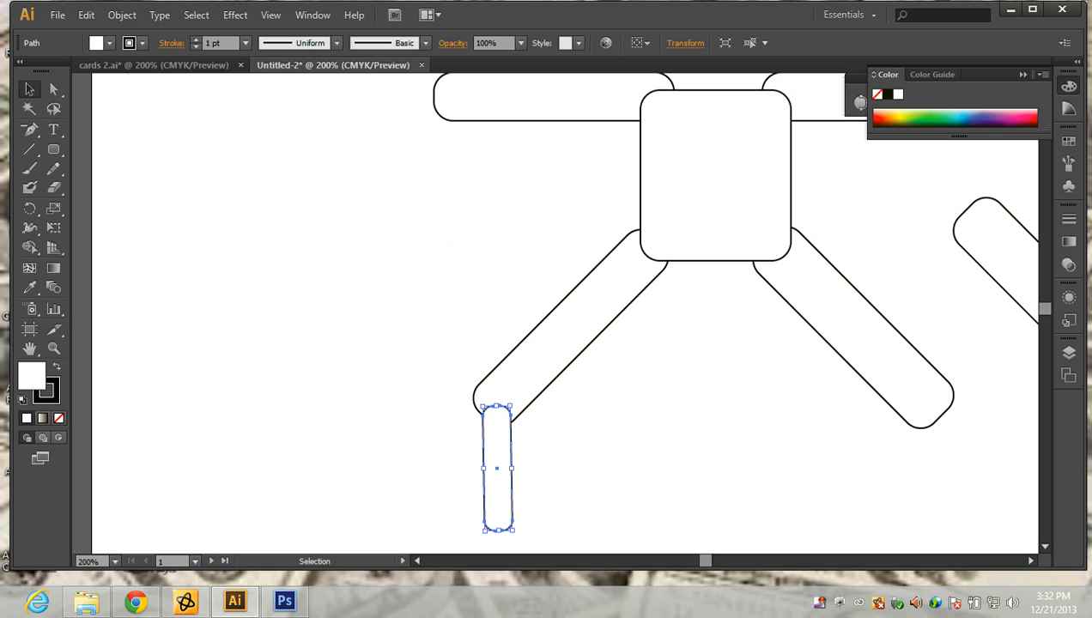
drag(512, 491, 938, 489)
Step: Reshape the left arm's copy into a narrow forearm and angle it upward from the left arm's outer end
scroll(608, 414, down, 1)
scroll(608, 414, up, 2)
scroll(443, 207, up, 1)
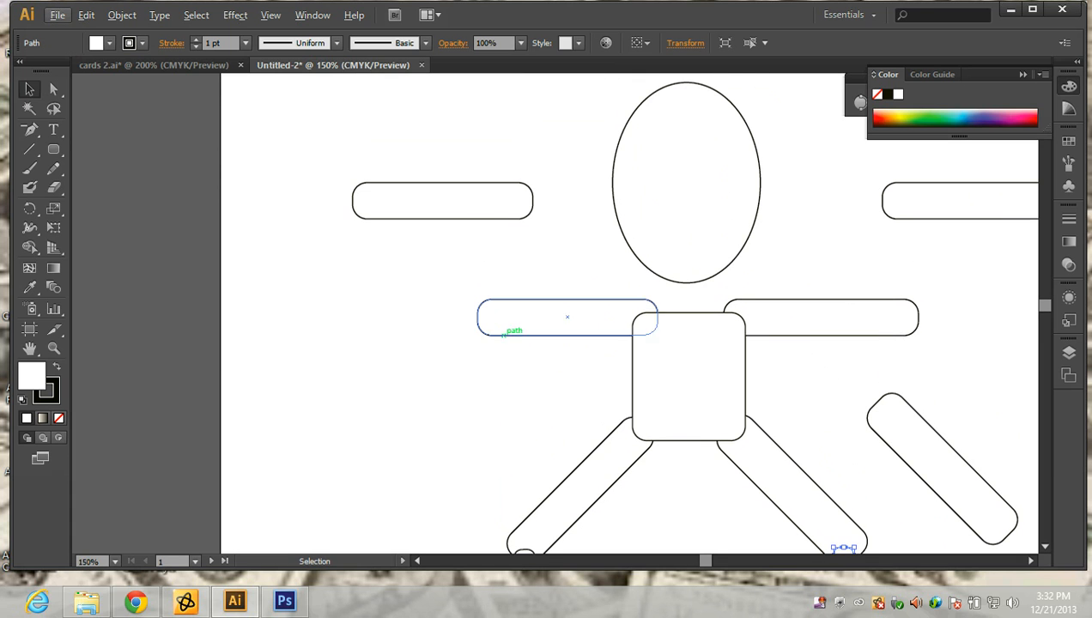
click(443, 211)
drag(443, 182, 442, 117)
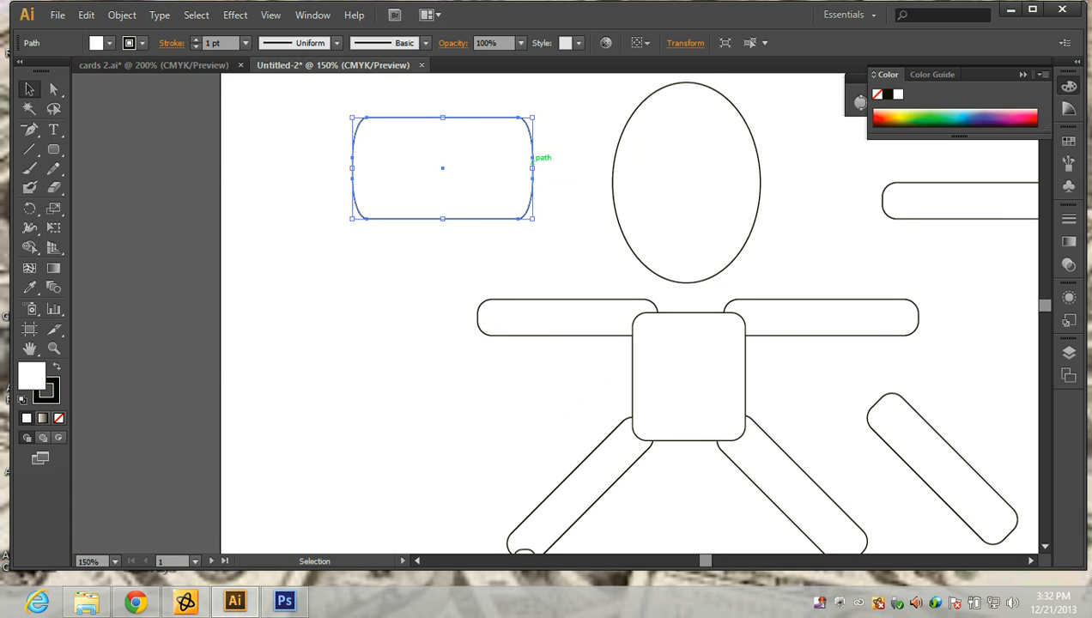
drag(534, 161, 478, 243)
key(ctrl+shift+a)
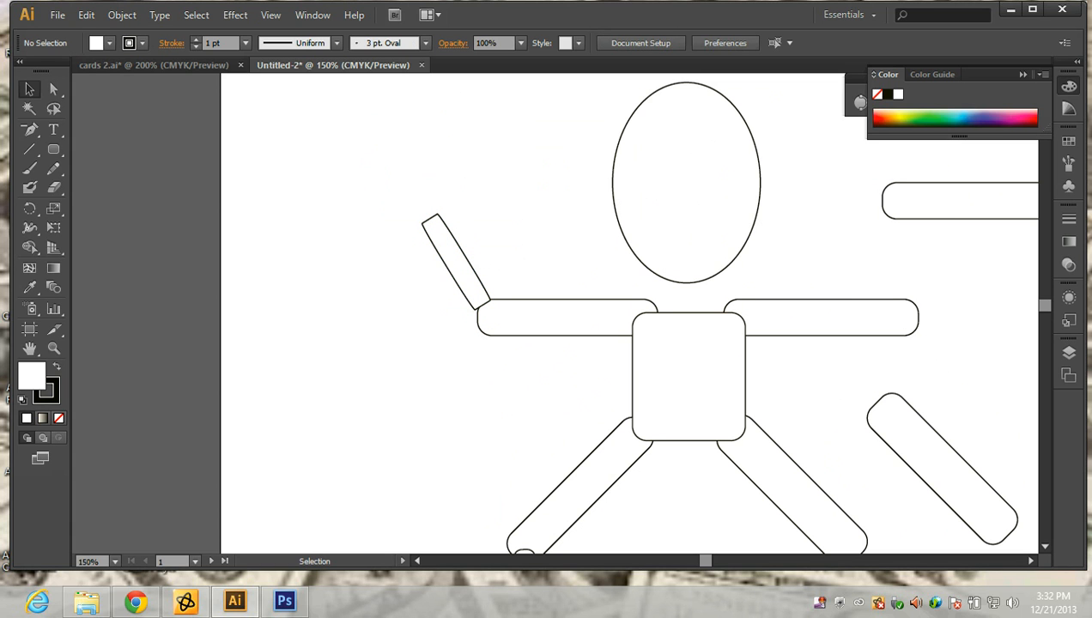
Step: Delete the spare copies of the right arm and right leg
click(951, 218)
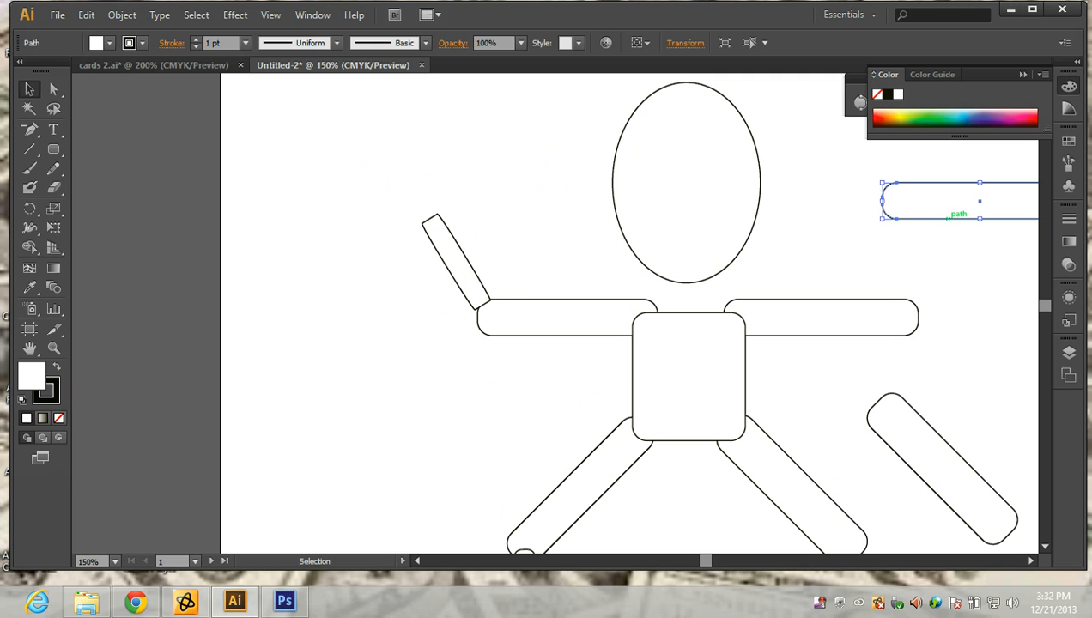
key(Delete)
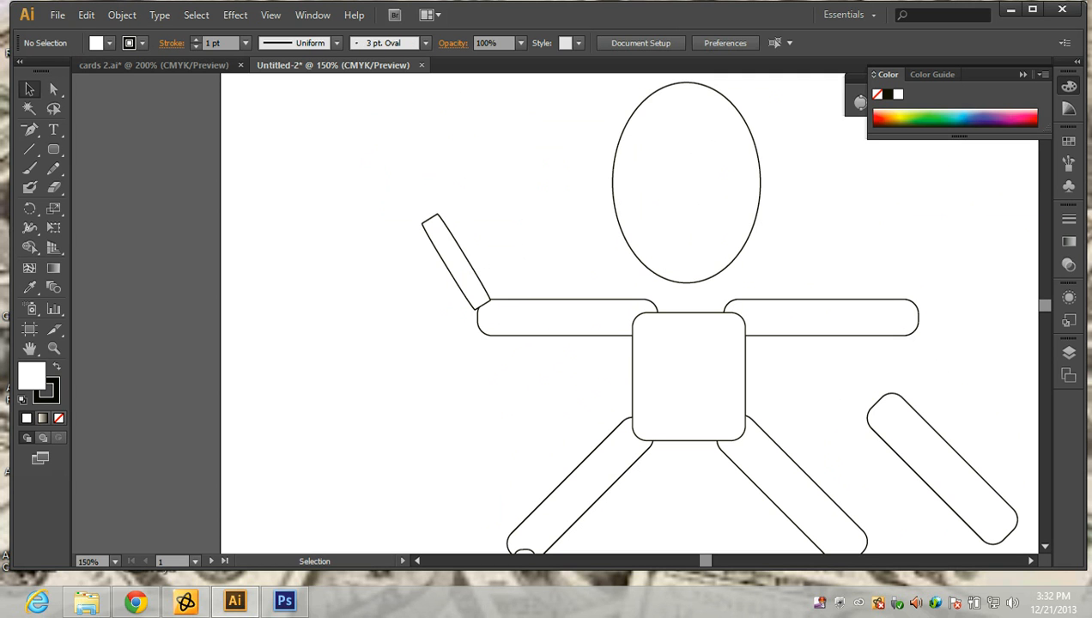
click(936, 430)
key(Delete)
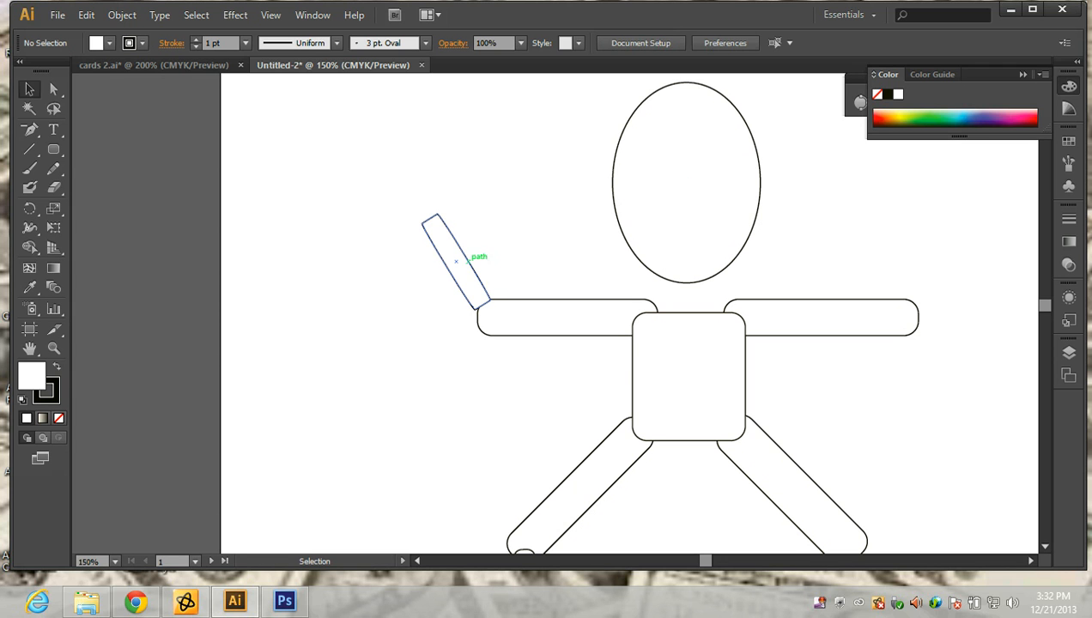
Step: Duplicate the forearm, mirrored, onto the right arm's outer end, and place a wider upright copy between head and torso as a neck
drag(470, 260, 940, 268)
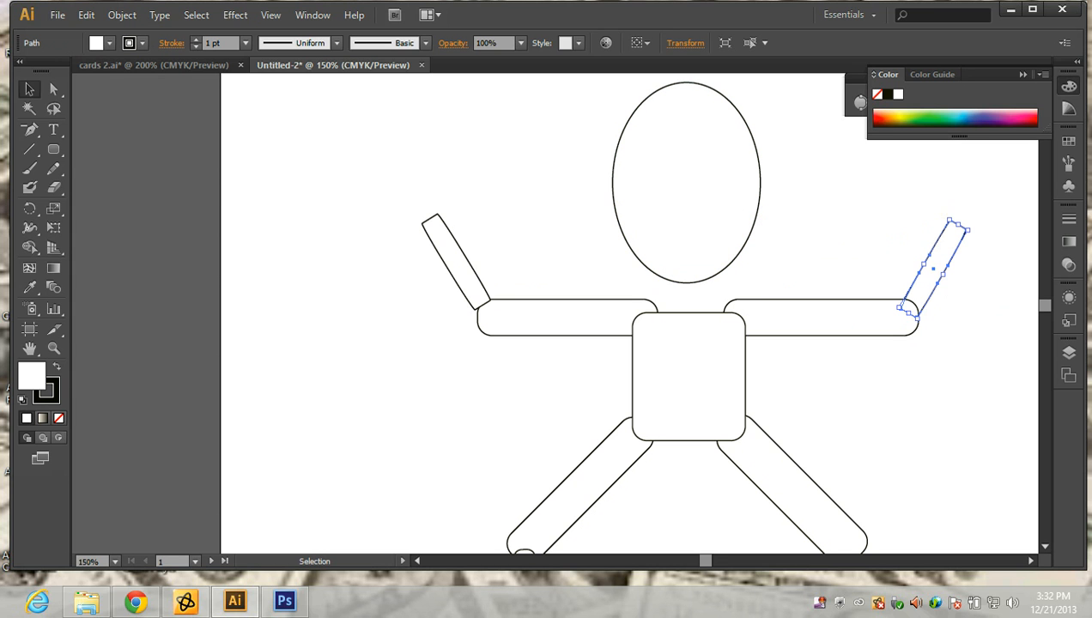
drag(472, 266, 724, 288)
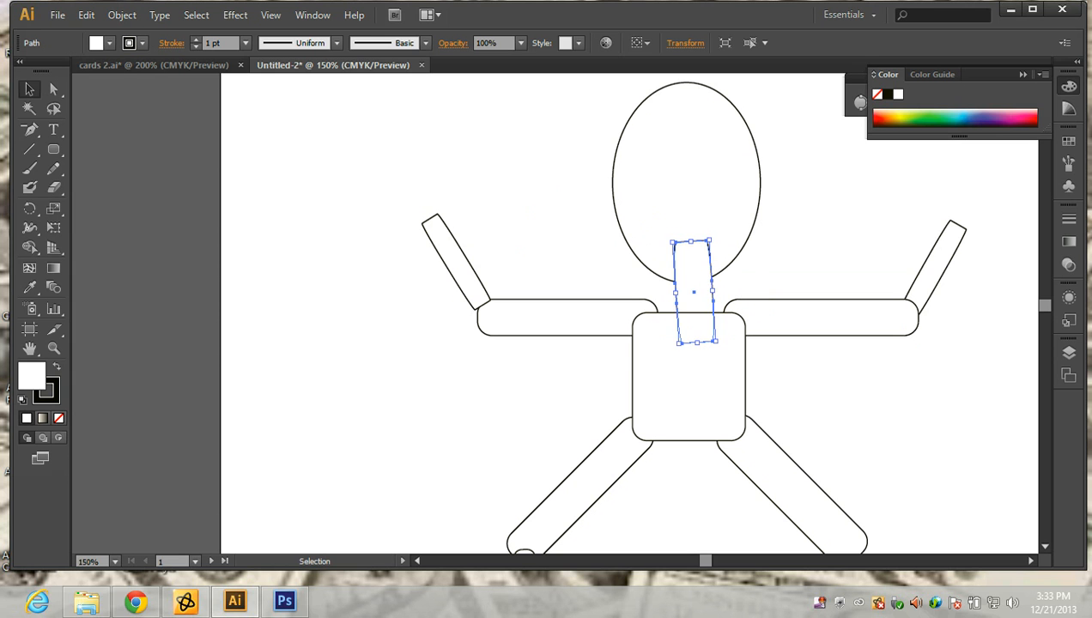
click(616, 238)
Step: Draw a wide rounded rectangle in the upper half of the head as a visor
scroll(616, 238, up, 1)
scroll(746, 245, up, 1)
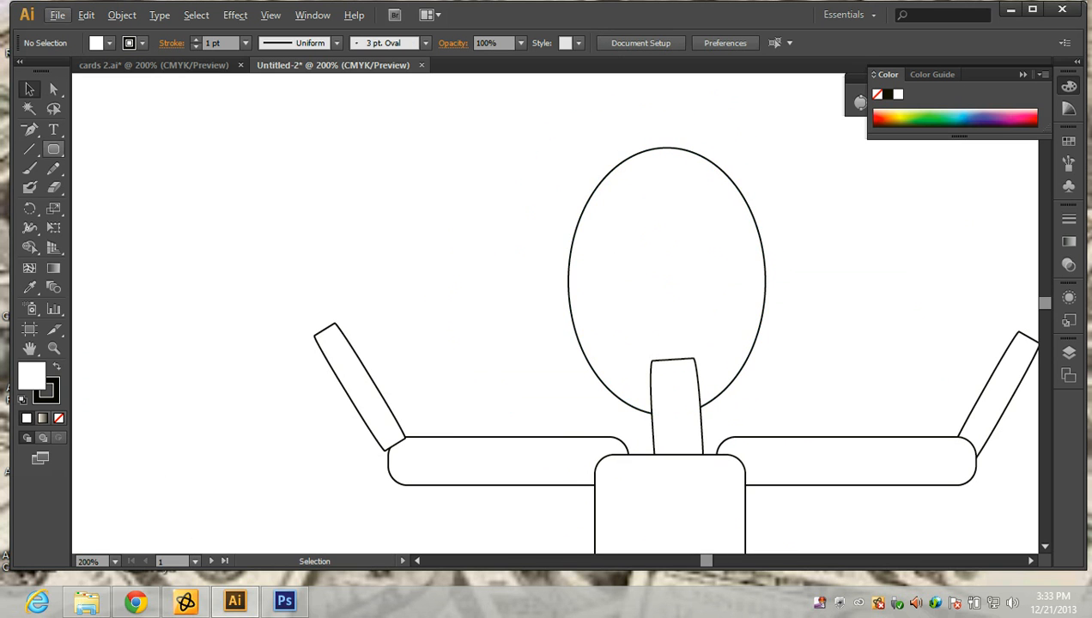
click(54, 148)
drag(612, 206, 729, 264)
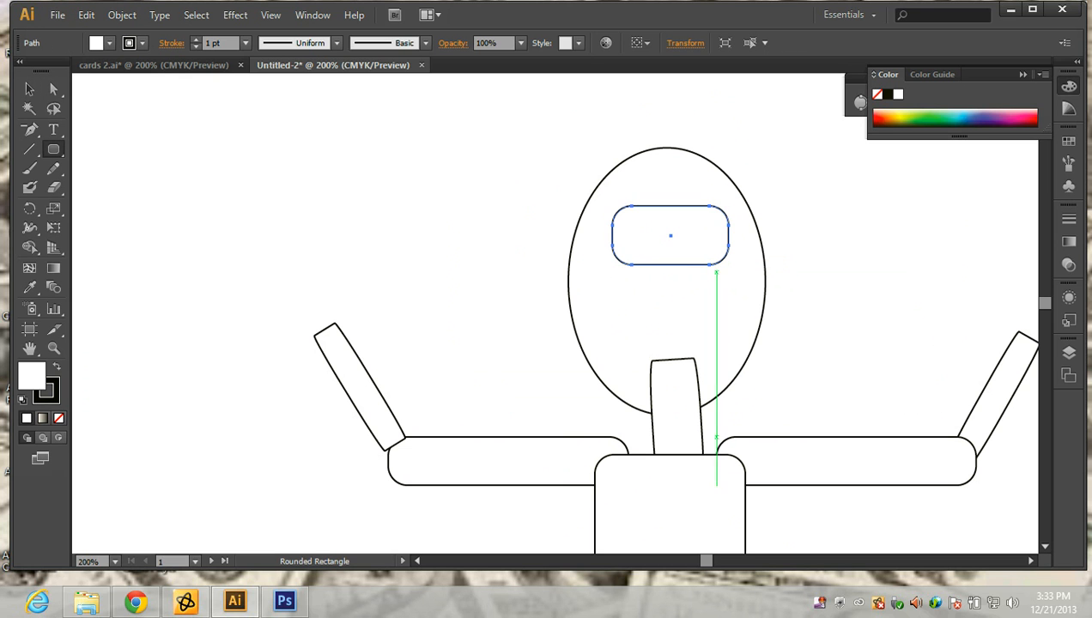
Step: Draw a row of seven narrow vertical rounded bars across the head below the visor
drag(595, 282, 606, 348)
mouse_move(623, 294)
mouse_down()
mouse_move(633, 339)
mouse_move(646, 307)
mouse_move(651, 331)
mouse_up()
drag(664, 293, 675, 338)
drag(684, 289, 697, 341)
drag(711, 289, 717, 348)
drag(729, 288, 737, 339)
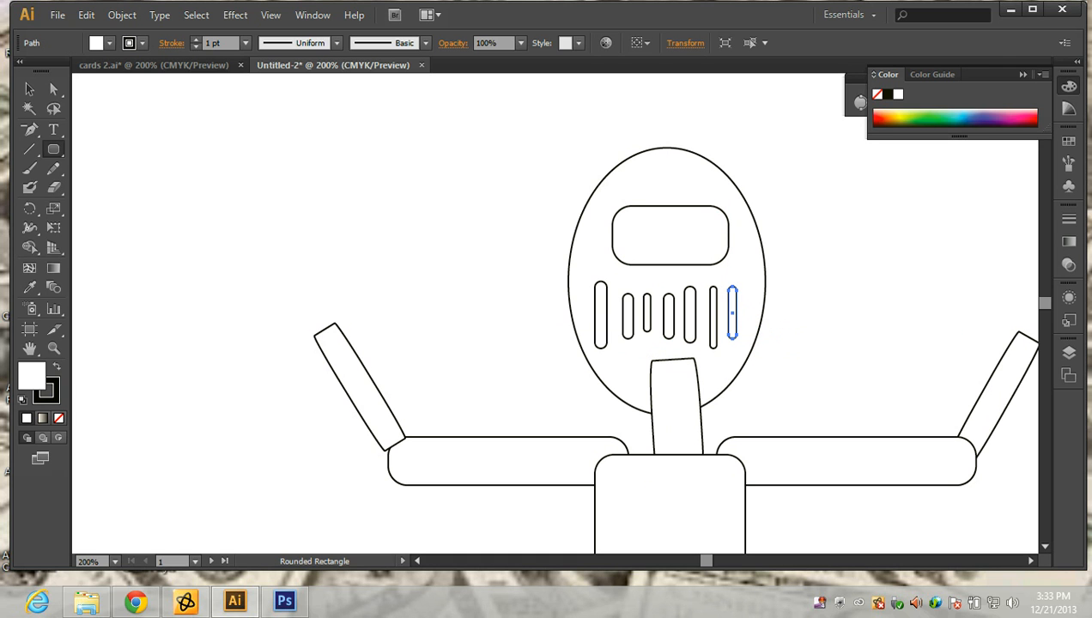
click(29, 149)
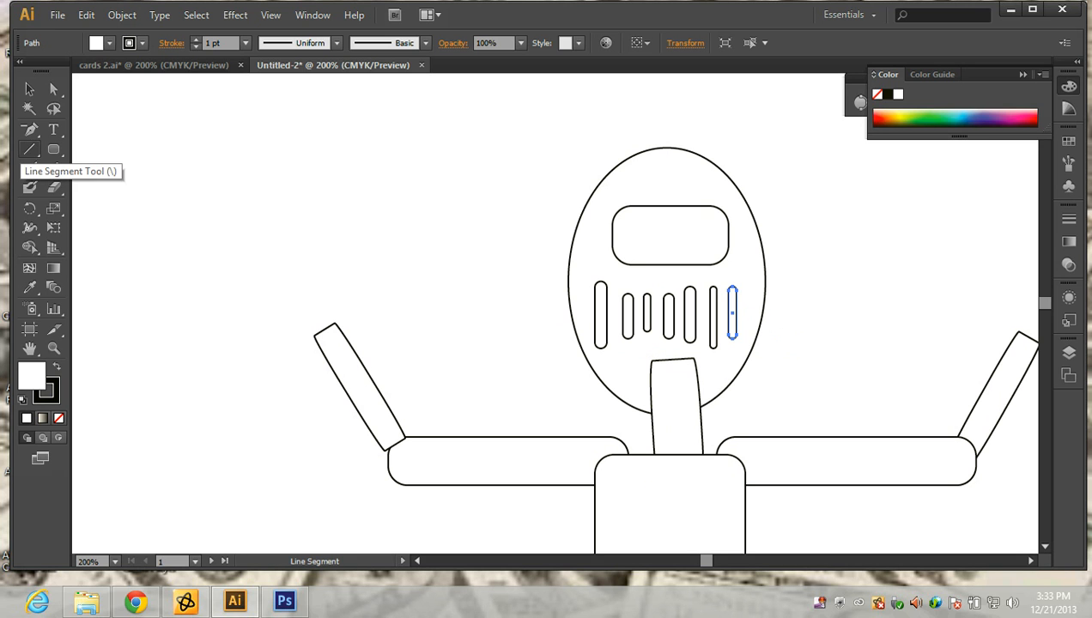
key(n)
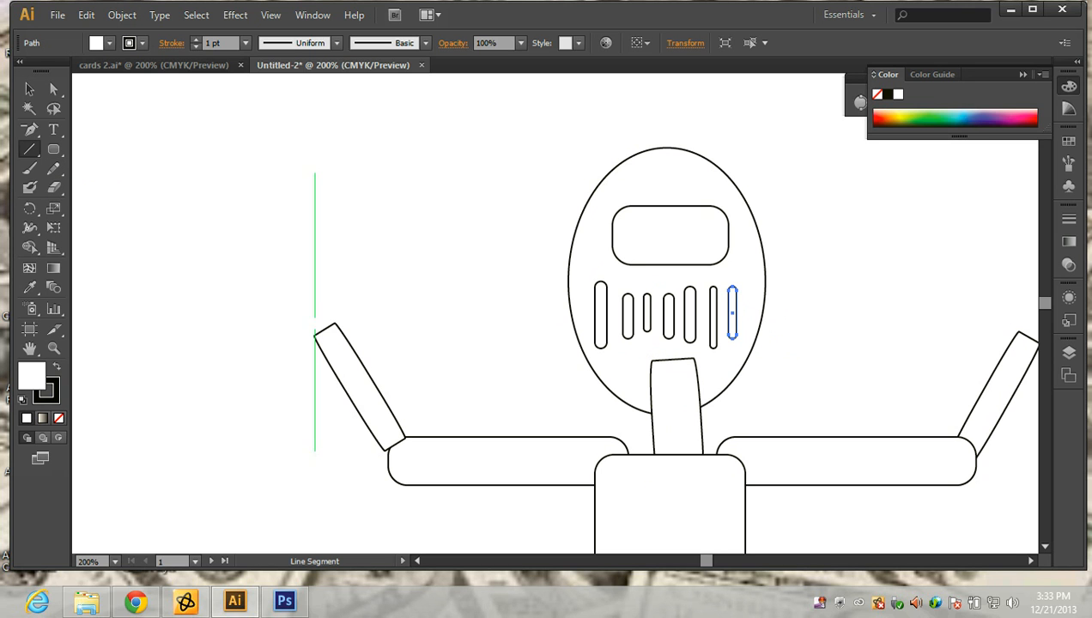
mouse_move(509, 163)
mouse_down()
mouse_move(386, 110)
mouse_move(404, 118)
mouse_up()
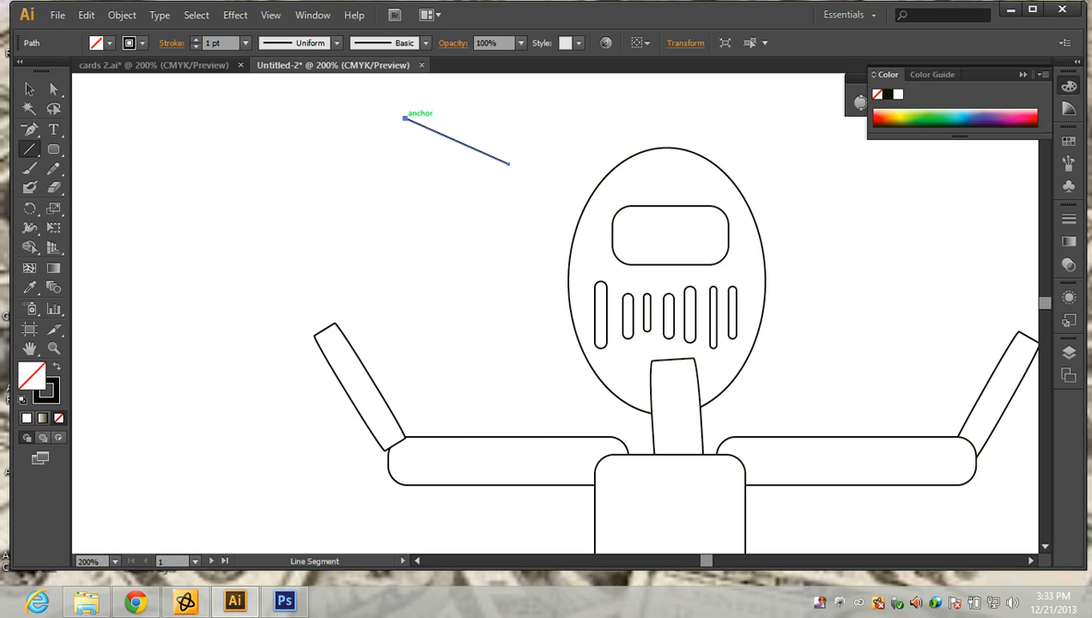
key(ctrl+z)
Step: Draw a long, thin wavy outline freehand with the Pencil tool, above and to the left of the head
key(n)
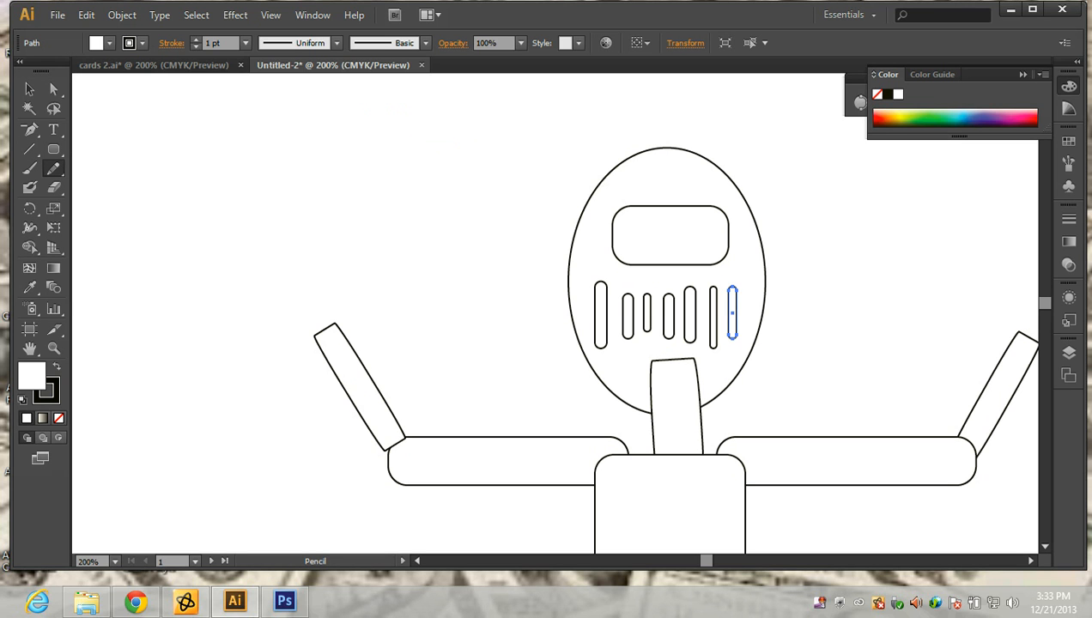
mouse_move(525, 147)
mouse_down()
mouse_move(417, 106)
mouse_move(357, 121)
mouse_move(505, 158)
mouse_move(528, 151)
mouse_up()
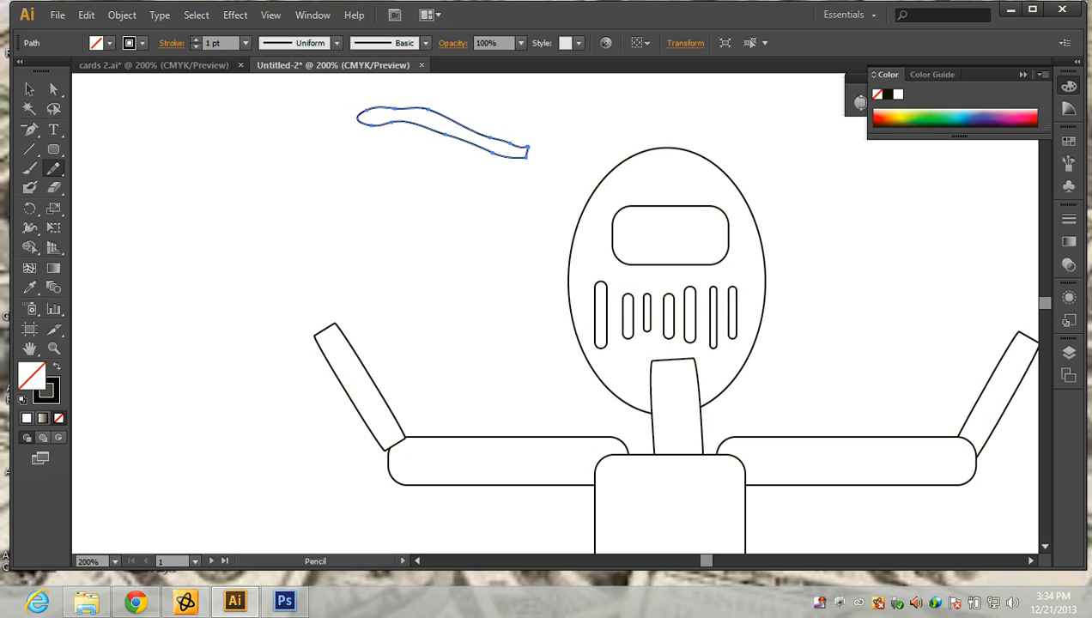
click(122, 14)
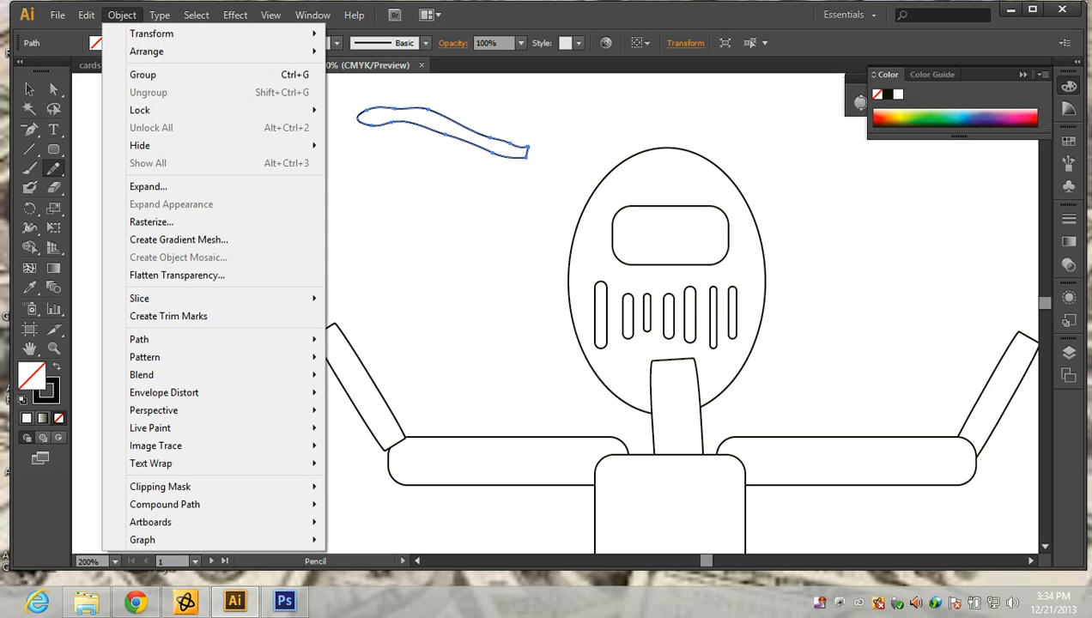
key(Escape)
Step: Join the two open end anchor points at the right tip of the wavy pencil outline to close the path
scroll(561, 148, up, 5)
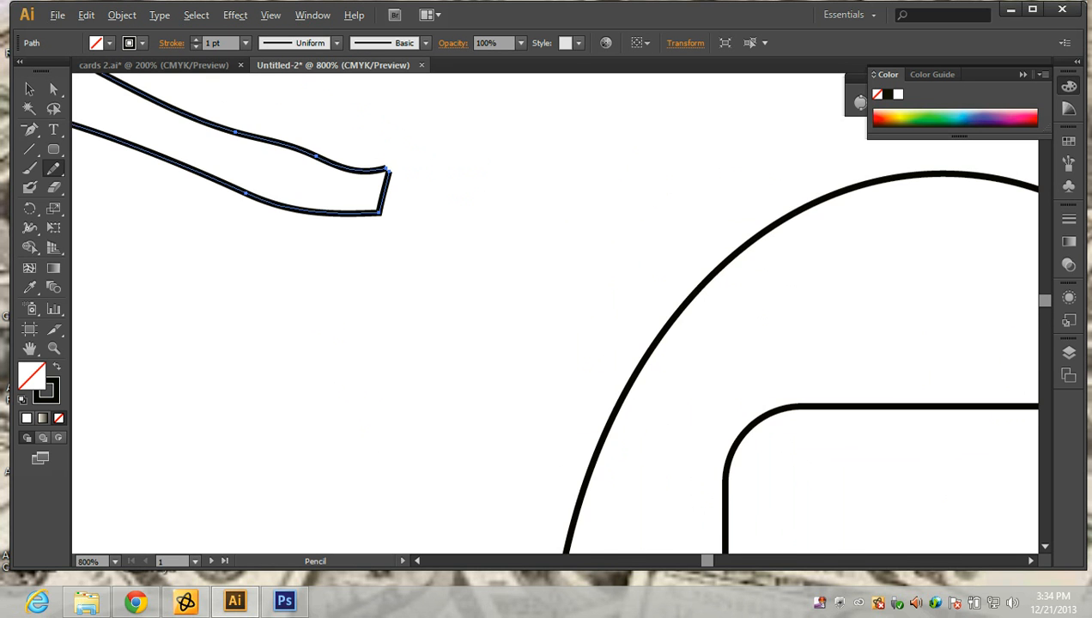
click(30, 89)
key(ctrl+shift+a)
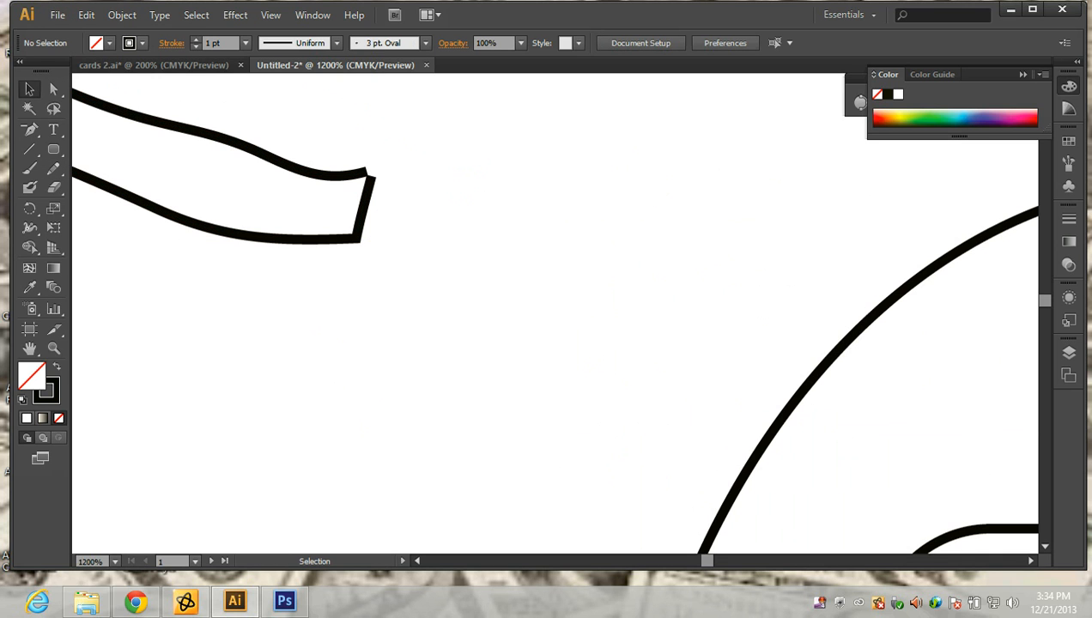
click(53, 89)
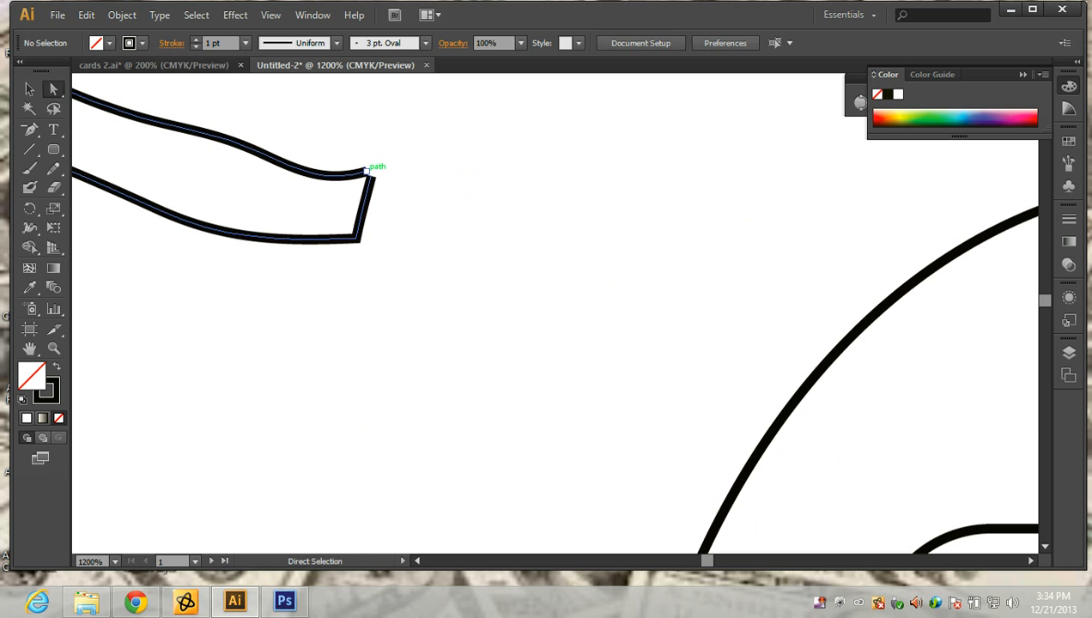
click(368, 172)
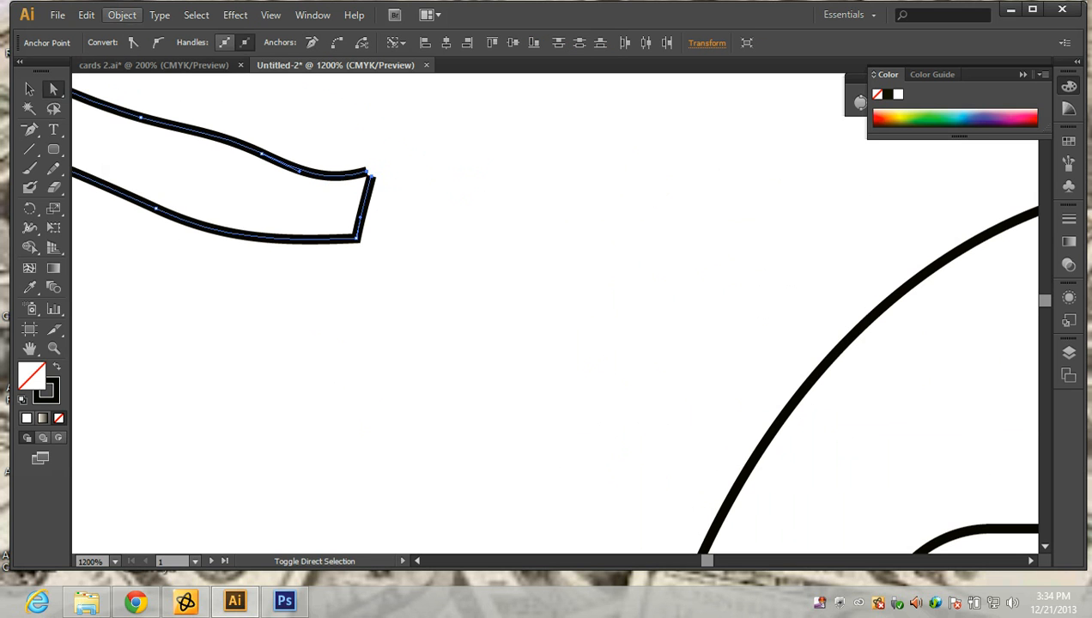
click(122, 15)
mouse_move(214, 339)
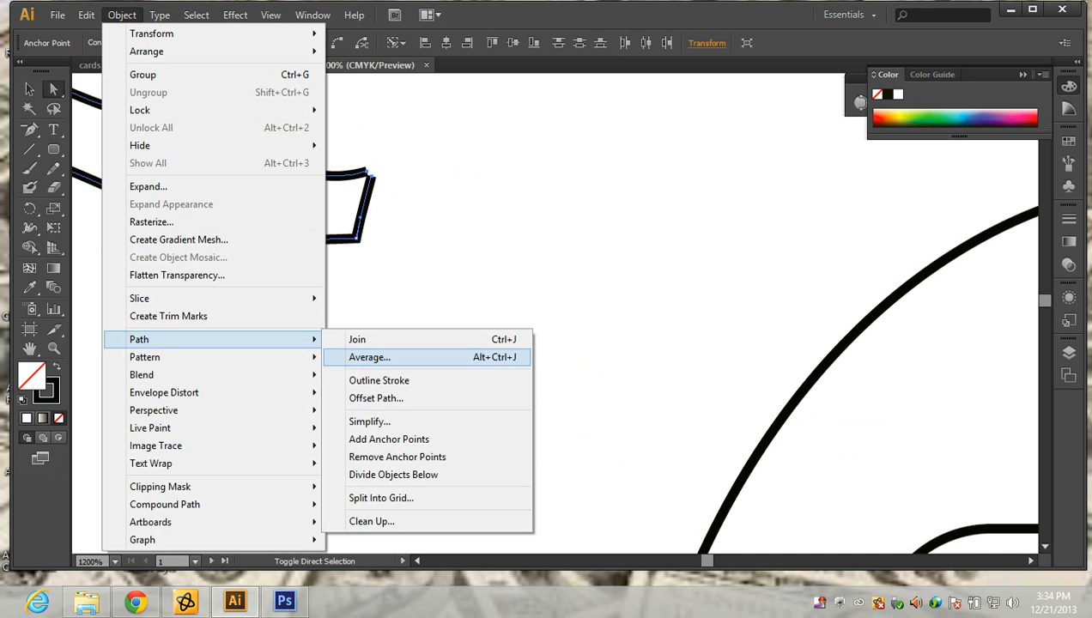
click(365, 339)
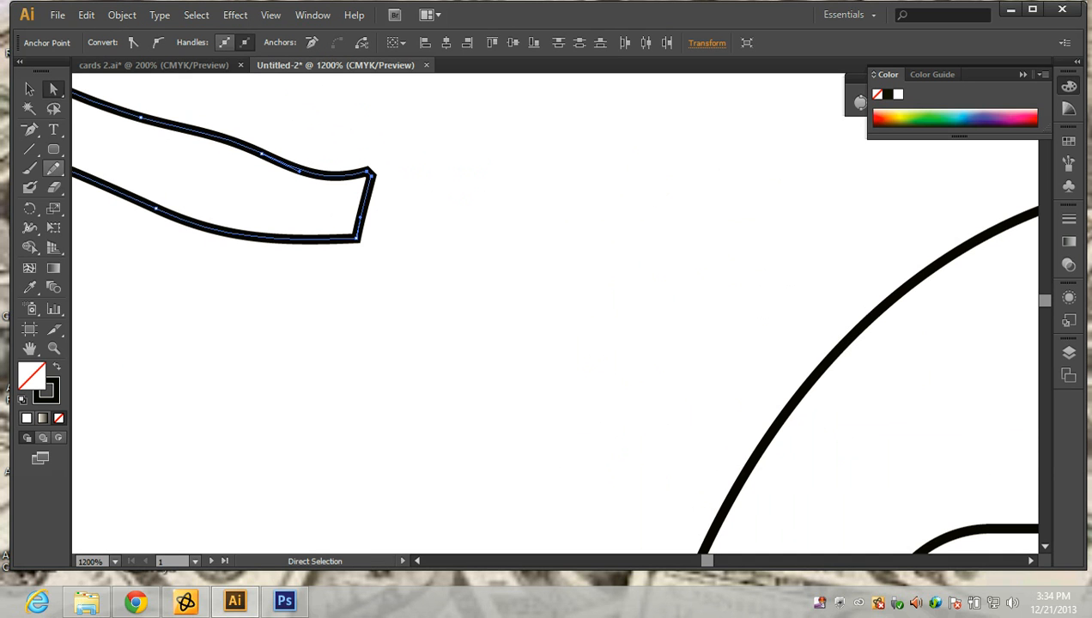
Step: Draw a freehand, nearly closed blob below the wavy outline's right tip and fill it with green 19BC5B
click(53, 168)
mouse_move(404, 464)
mouse_down()
mouse_move(511, 428)
mouse_move(514, 361)
mouse_move(502, 342)
mouse_move(459, 325)
mouse_move(442, 328)
mouse_up()
click(53, 88)
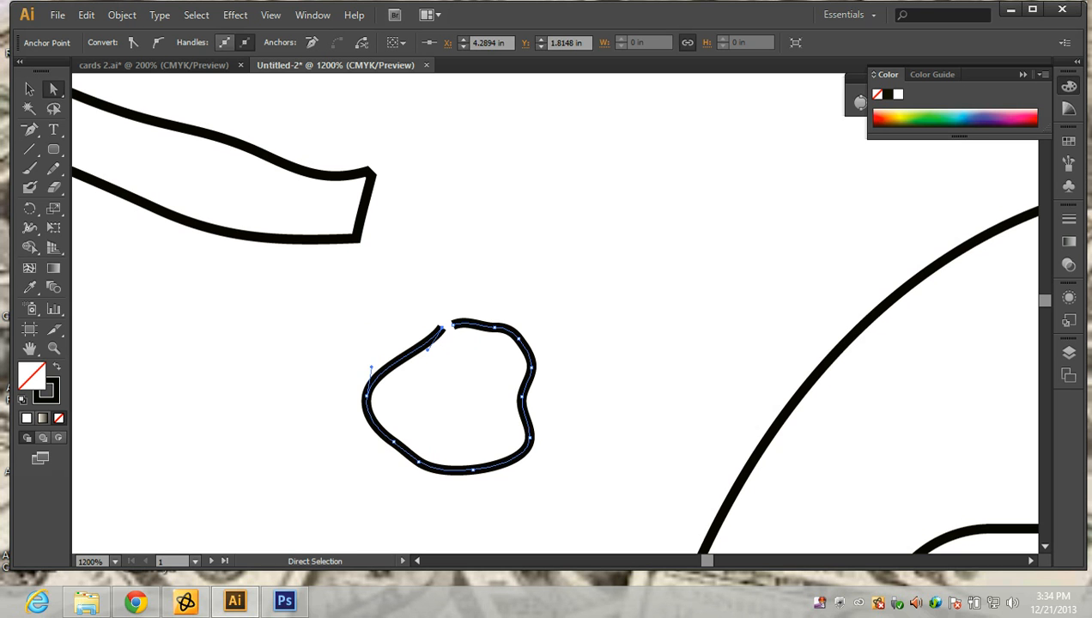
double_click(31, 376)
text(19BC5B)
key(Return)
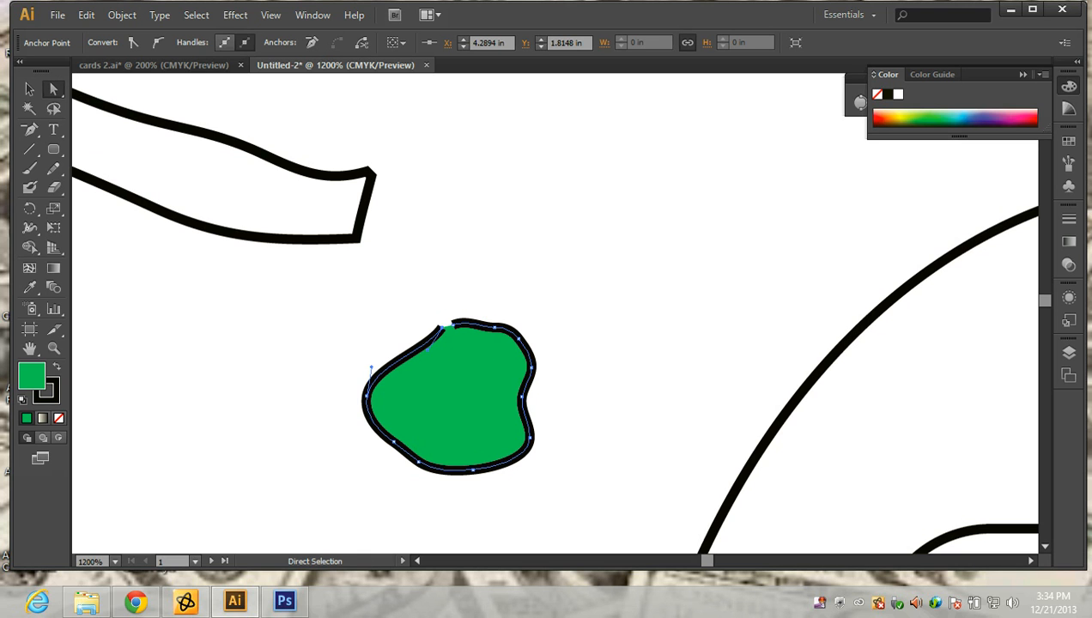
Step: Pull the green blob's two open end anchors far apart and delete the upper one
drag(439, 328, 291, 368)
drag(453, 325, 505, 208)
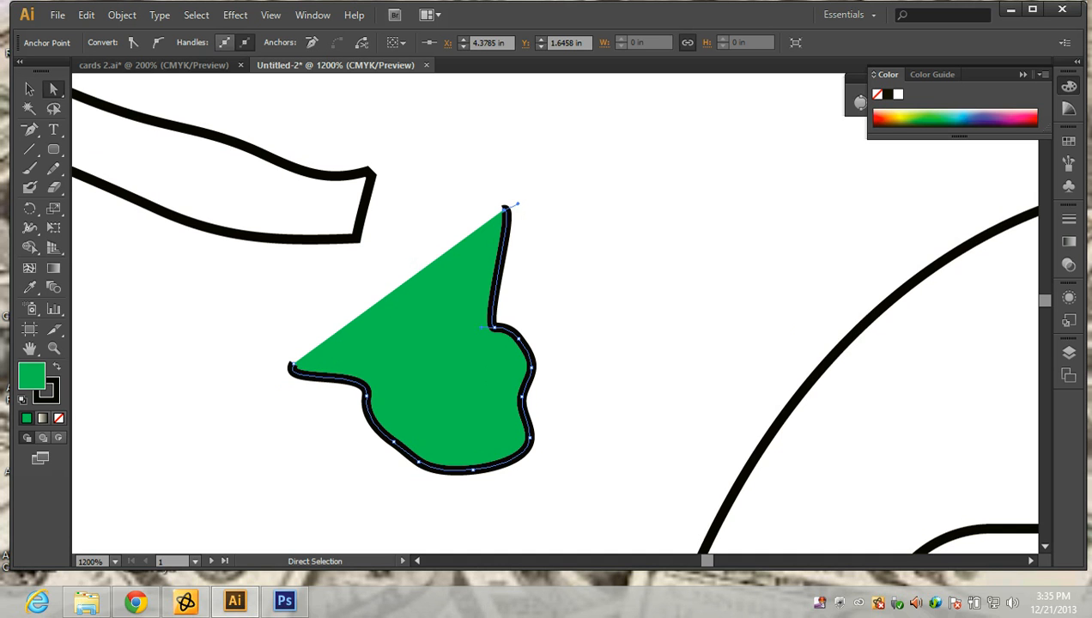
key(Delete)
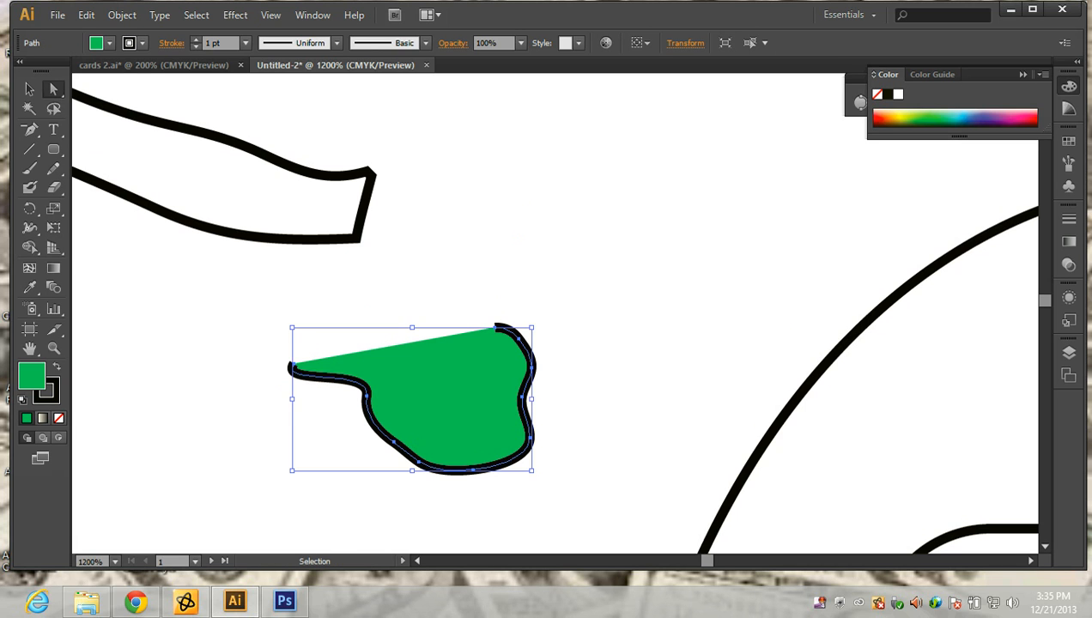
Step: Undo the anchor edits, the green fill and the drawing of the blob
key(ctrl+z)
key(ctrl+z)
key(ctrl+z)
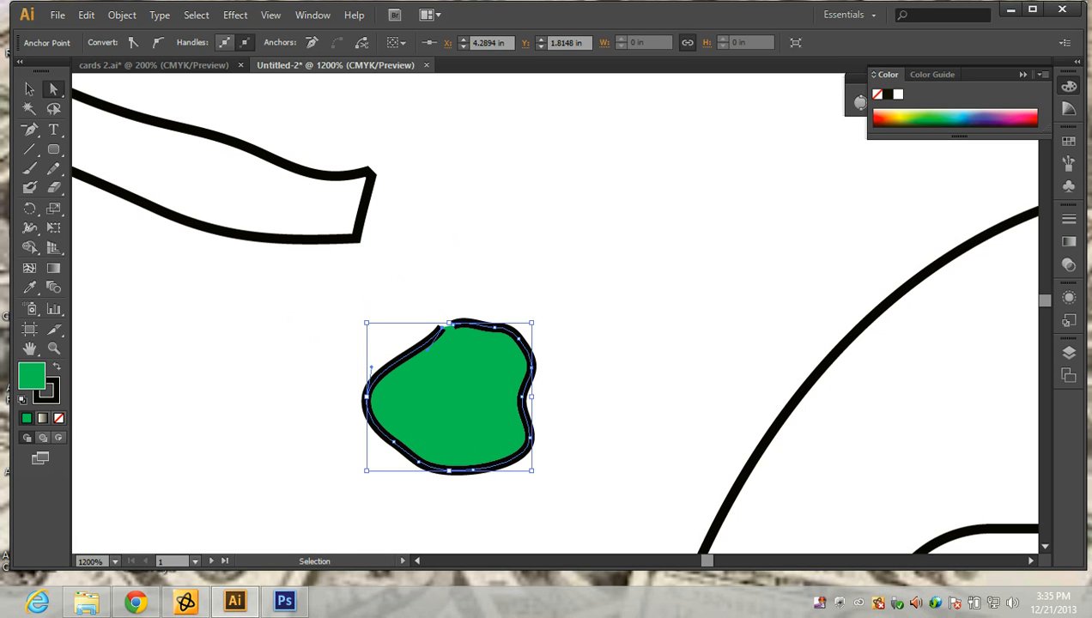
key(ctrl+z)
key(ctrl+z)
key(ctrl+z)
key(ctrl+z)
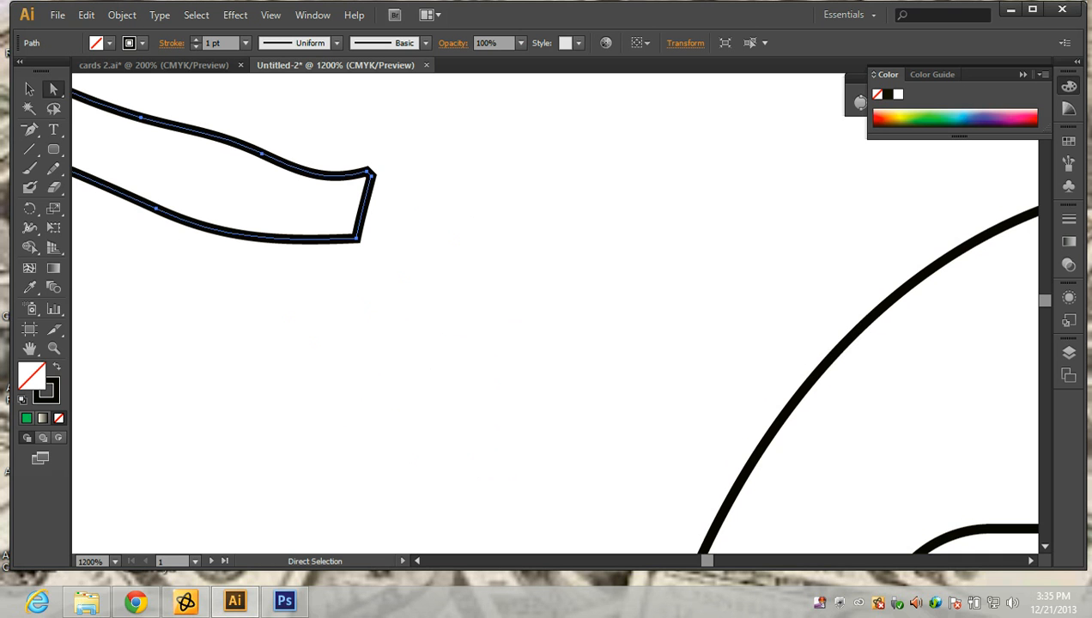
Step: Create a wide area-text frame above and to the right of the head containing "Heathalo"
key(t)
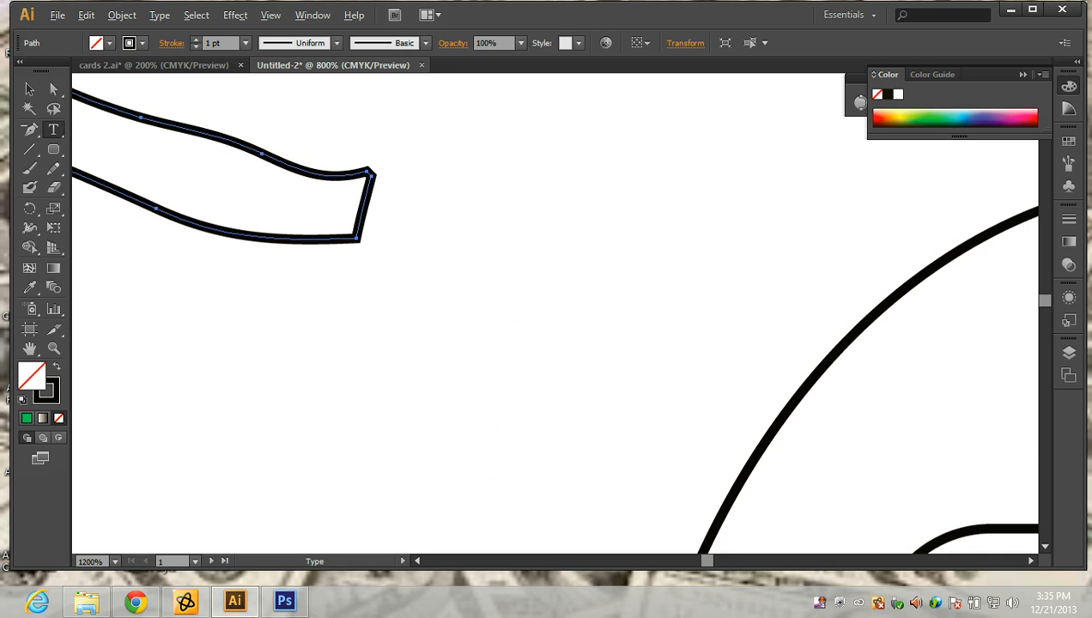
scroll(344, 335, down, 3)
scroll(342, 340, down, 2)
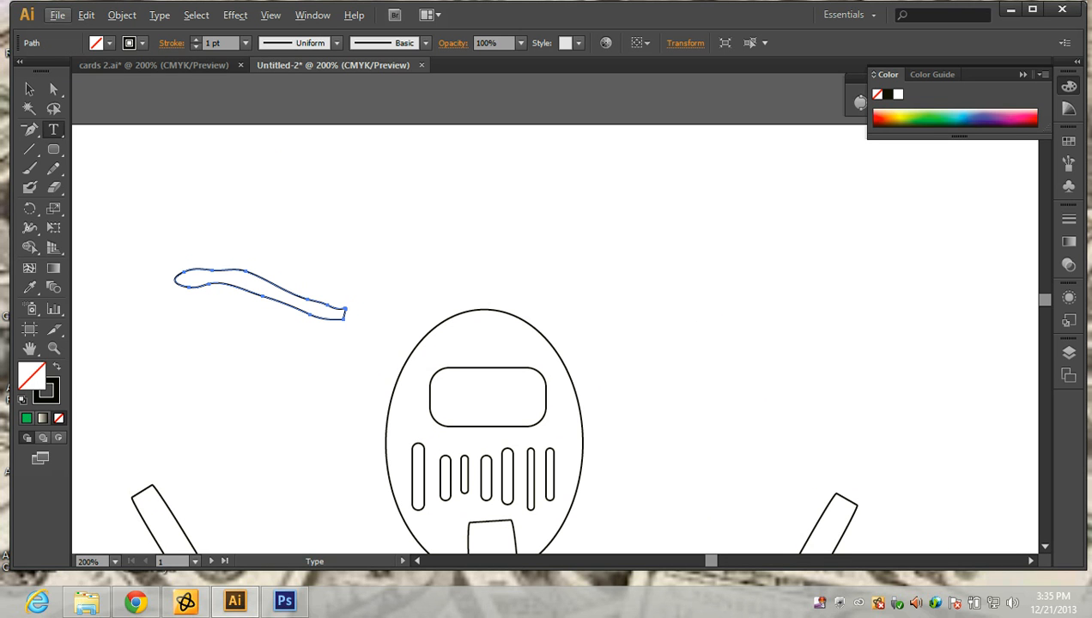
drag(530, 148, 894, 260)
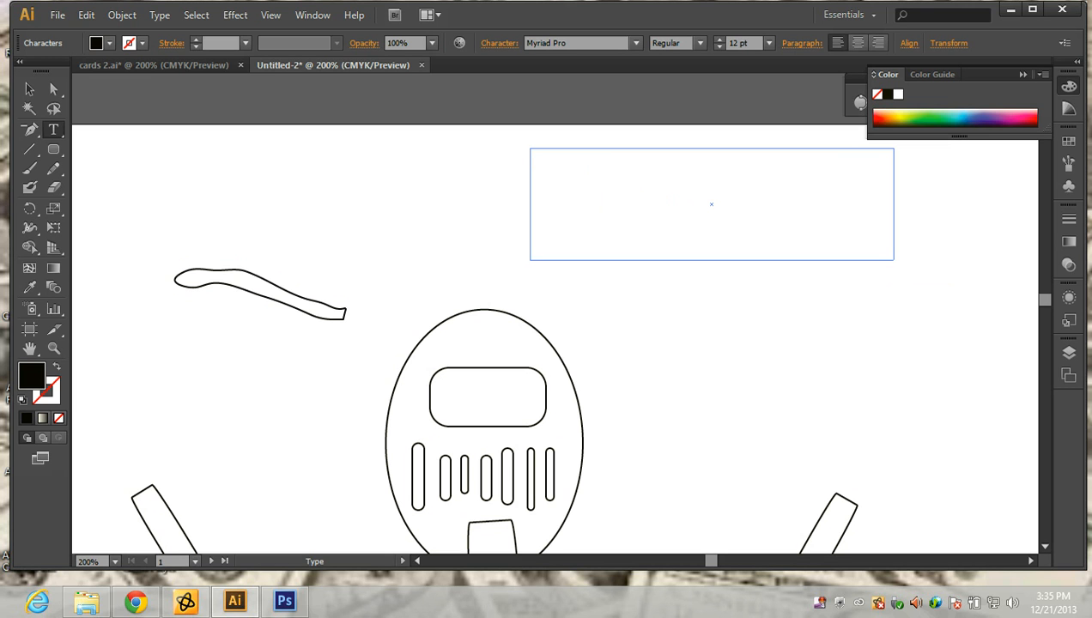
text(Heathal)
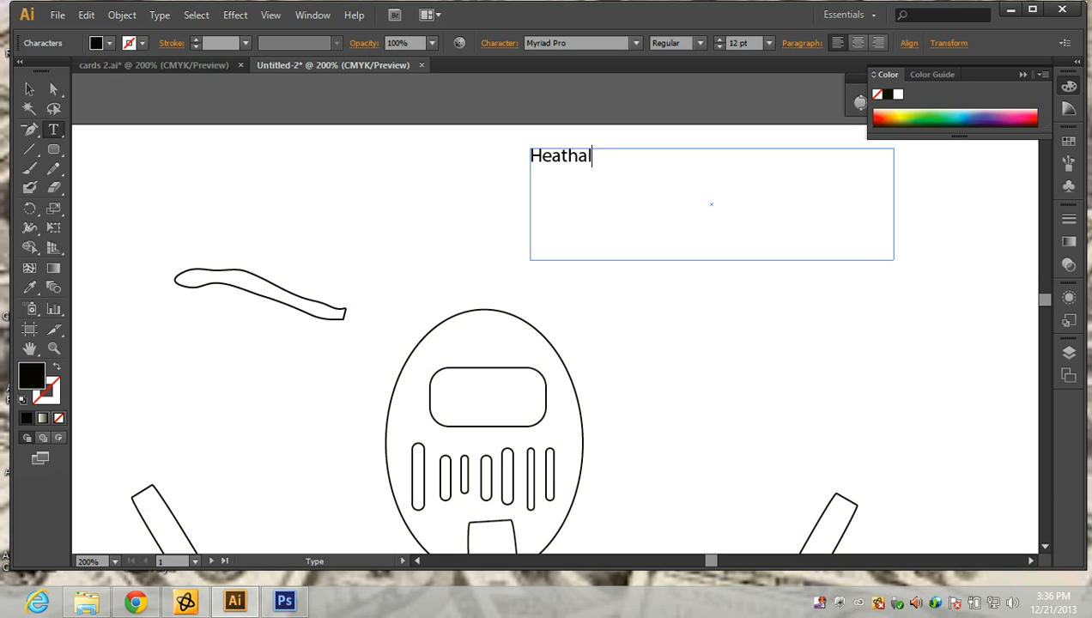
text(o)
scroll(480, 328, down, 1)
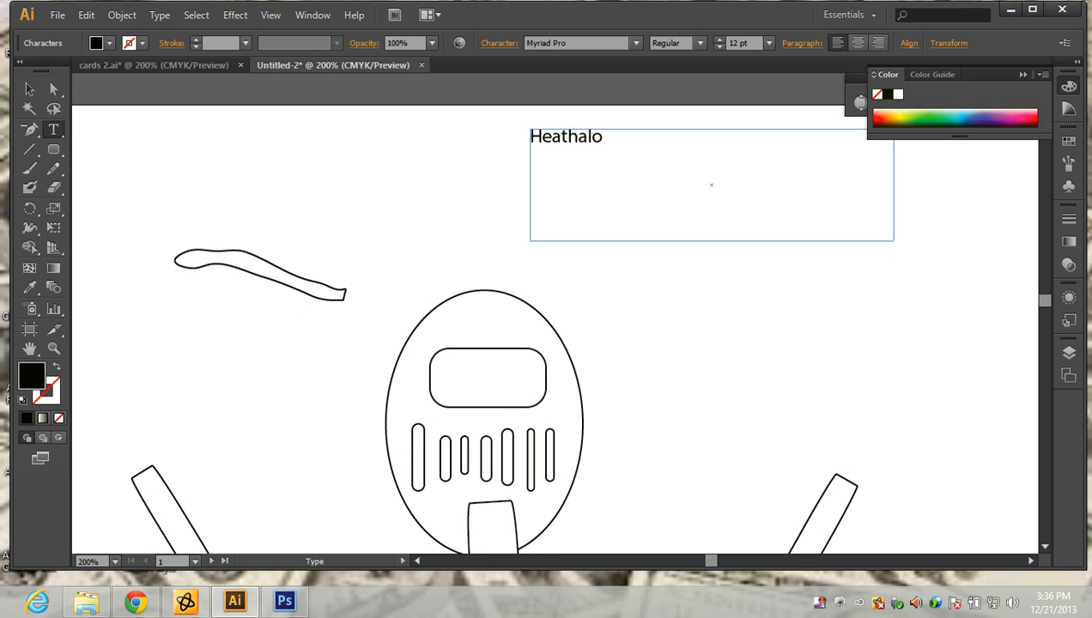
scroll(480, 328, down, 1)
key(Escape)
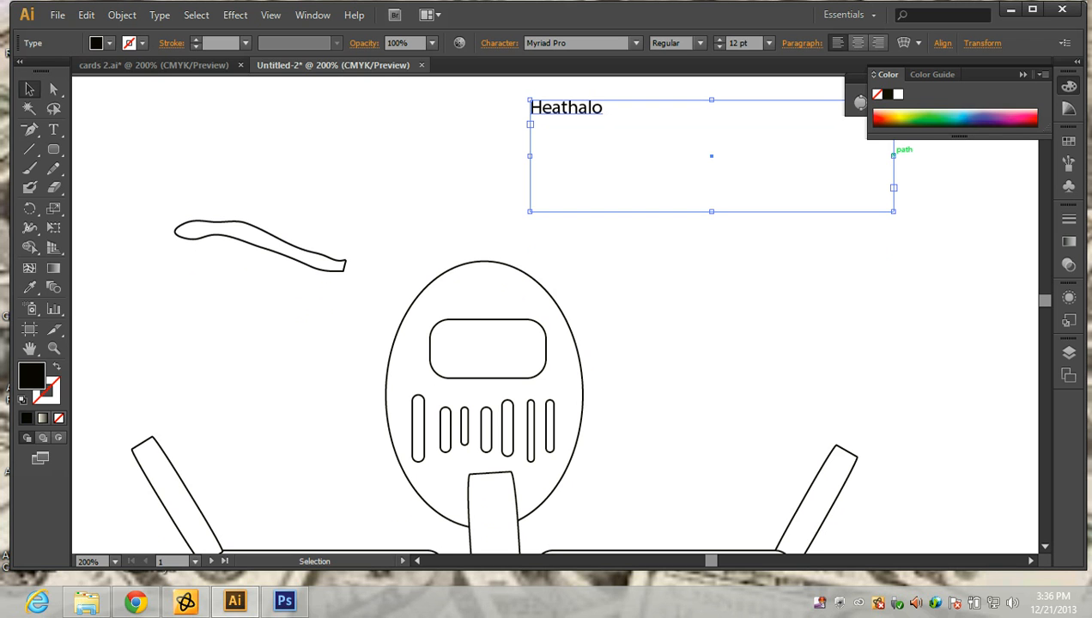
Step: Shrink the text frame closely around the word "Heathalo" and set its font size to 18 pt
drag(894, 156, 615, 156)
drag(573, 211, 529, 107)
click(53, 129)
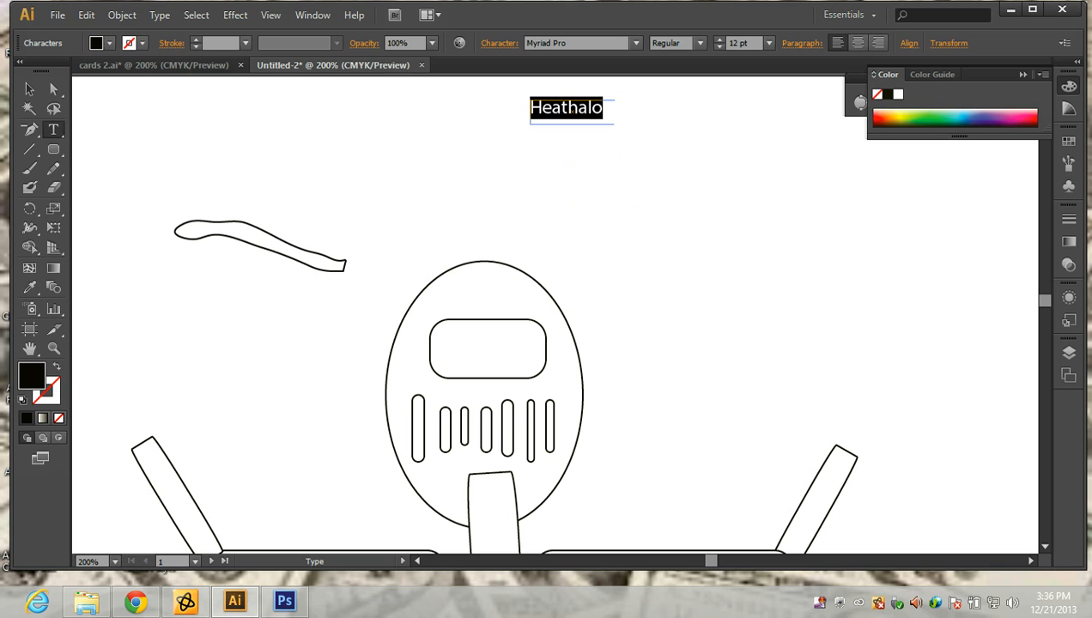
click(768, 43)
click(783, 205)
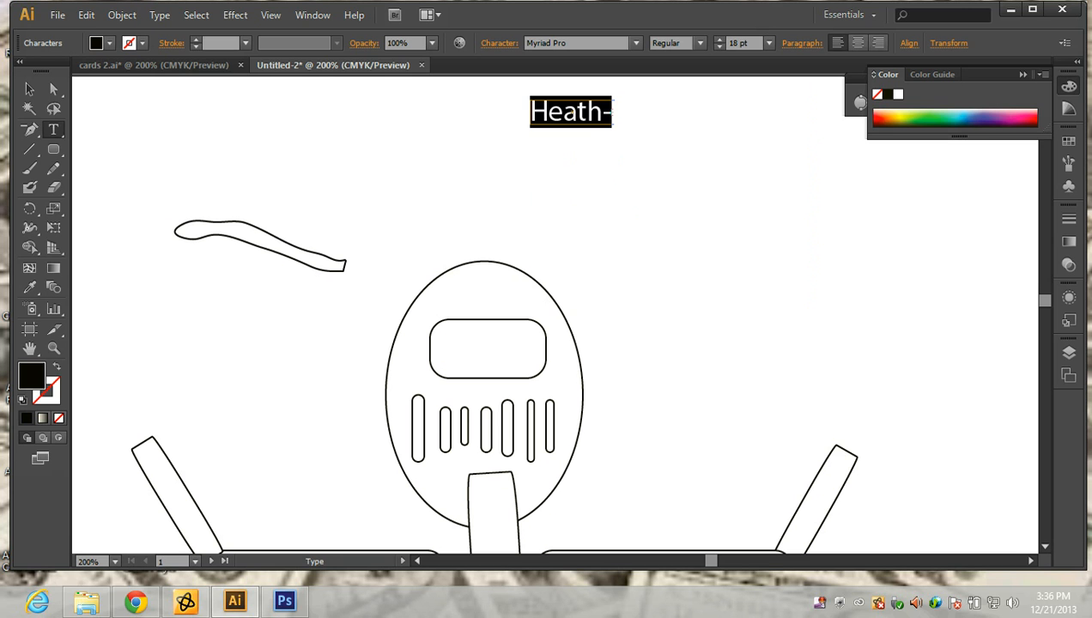
Step: Resize the text frame so the whole word fits on one line, and place it above and right of the head
click(29, 89)
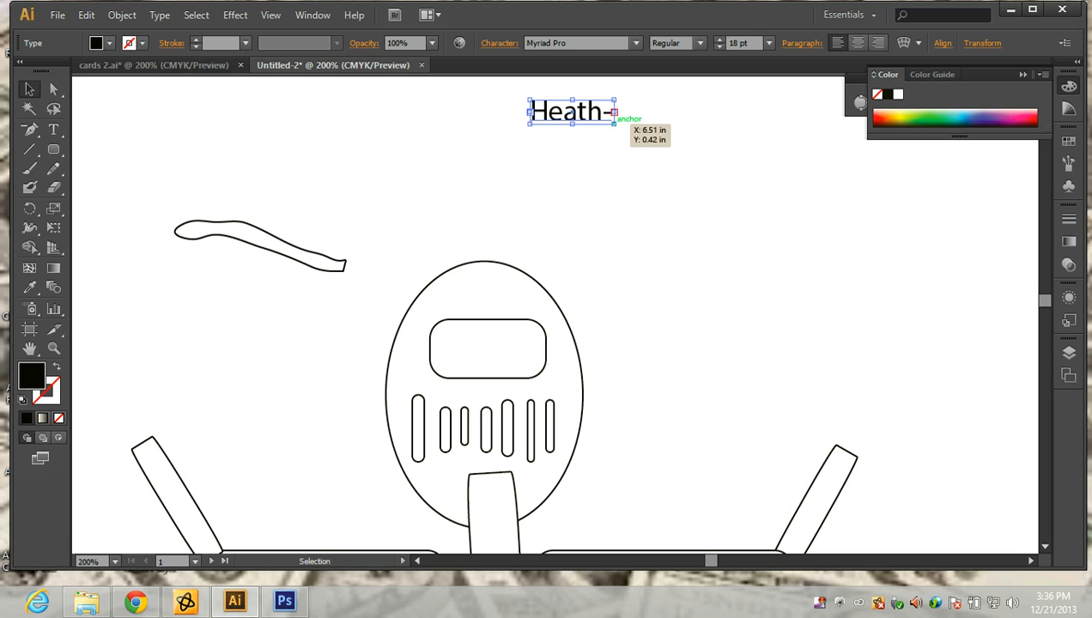
drag(614, 112, 675, 157)
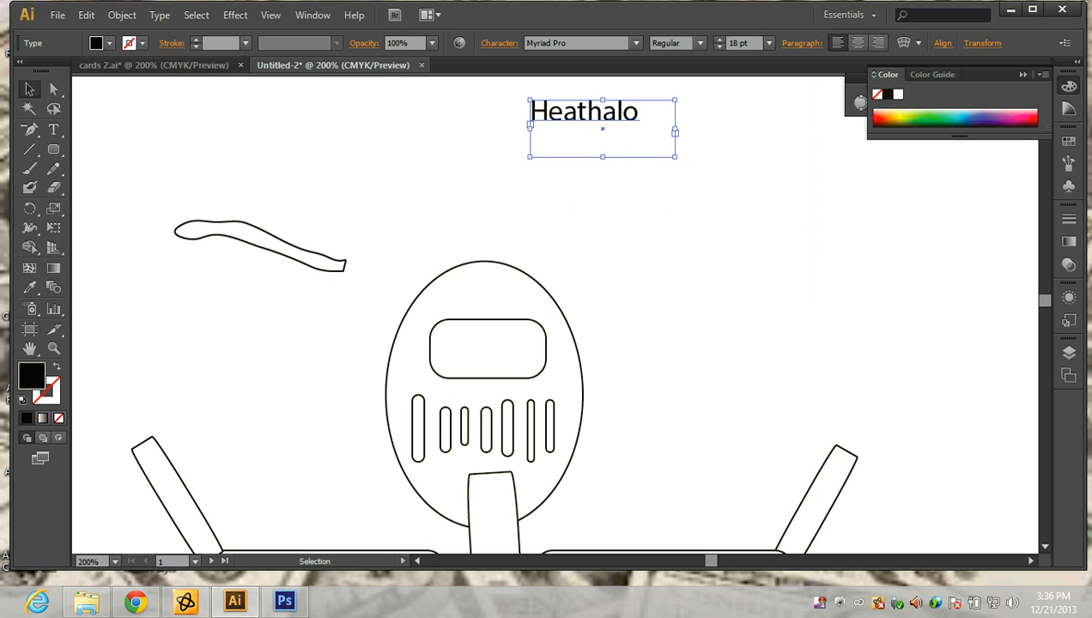
drag(539, 120, 400, 121)
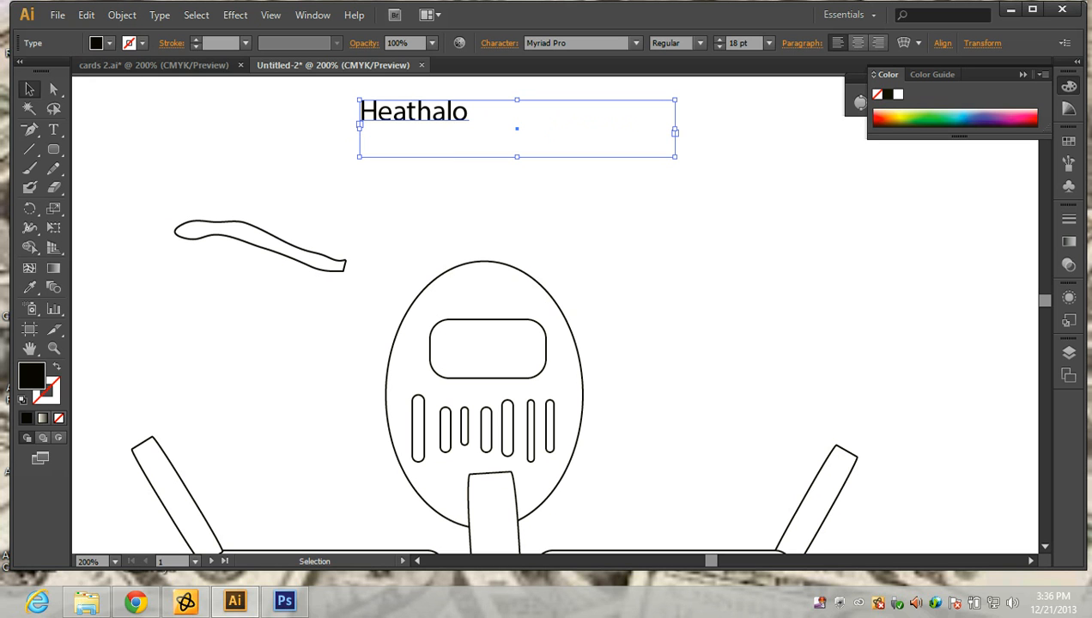
drag(517, 156, 517, 128)
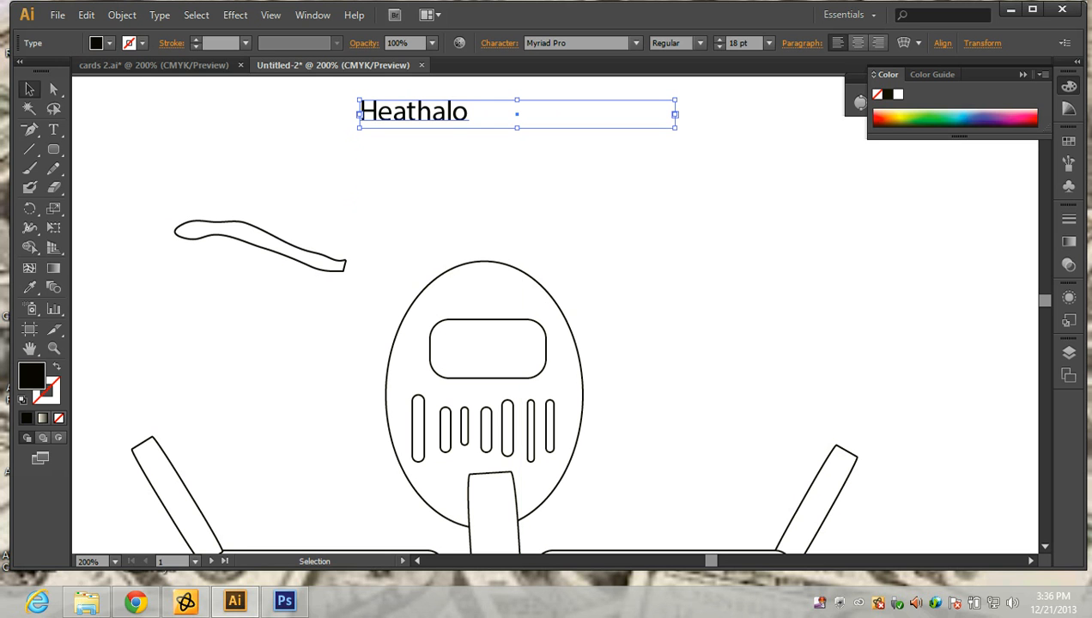
drag(675, 114, 481, 115)
drag(414, 112, 620, 139)
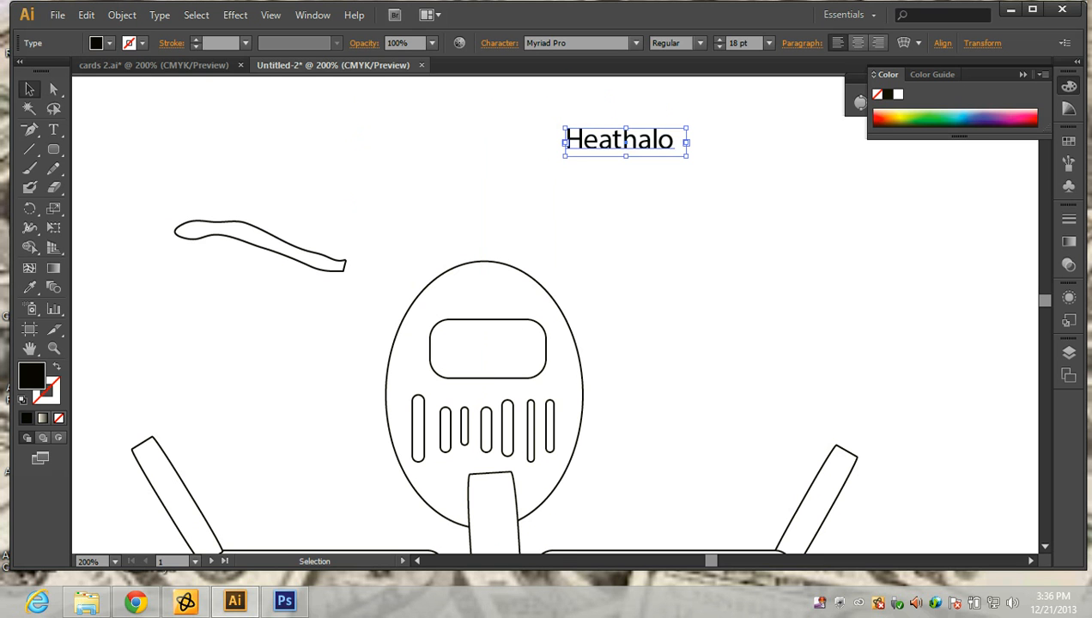
Step: Merge the left forearm and the left upper arm into one shape with the Shape Builder tool
scroll(155, 292, down, 5)
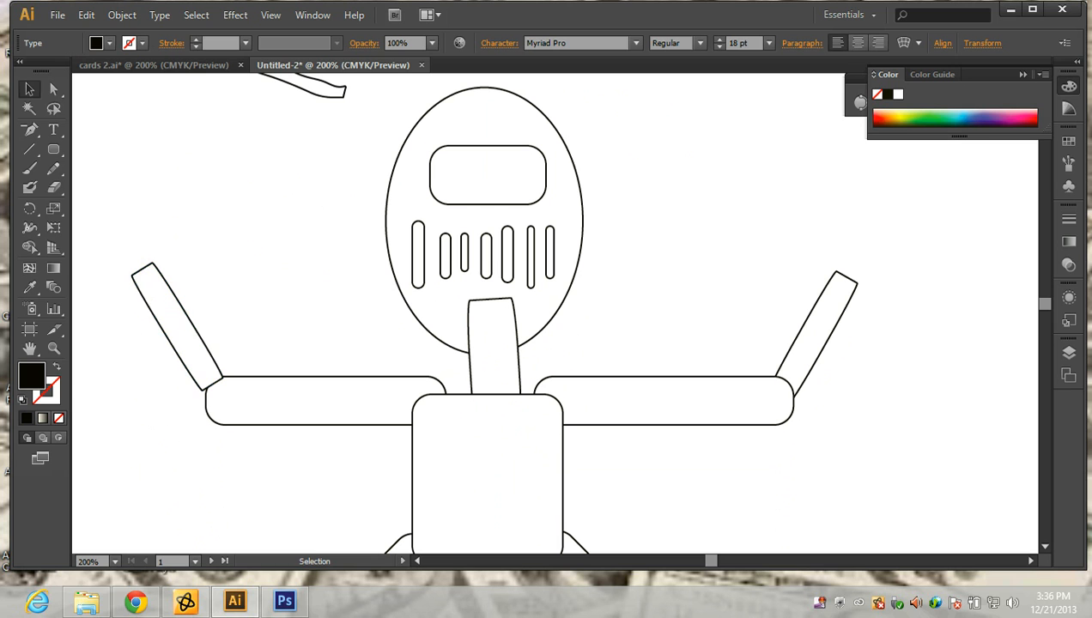
drag(121, 330, 306, 456)
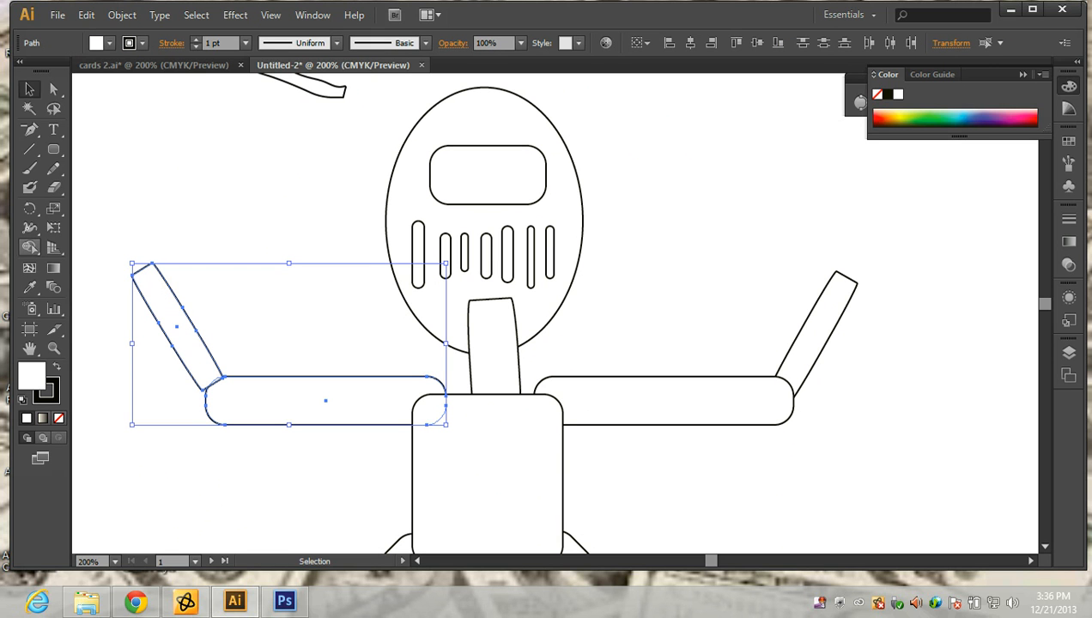
click(29, 247)
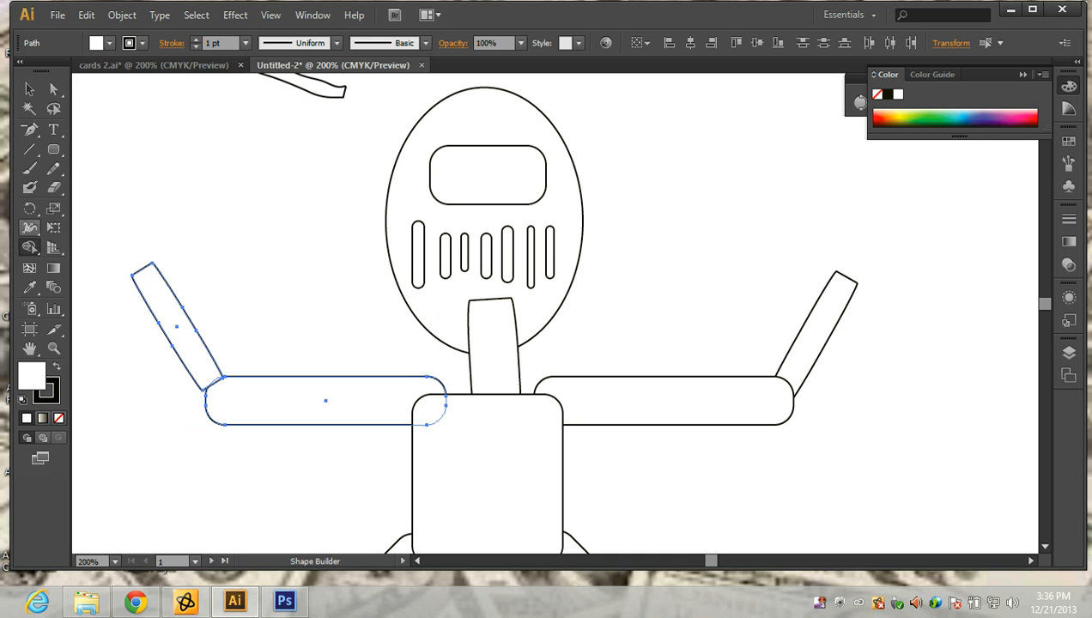
drag(199, 366, 217, 384)
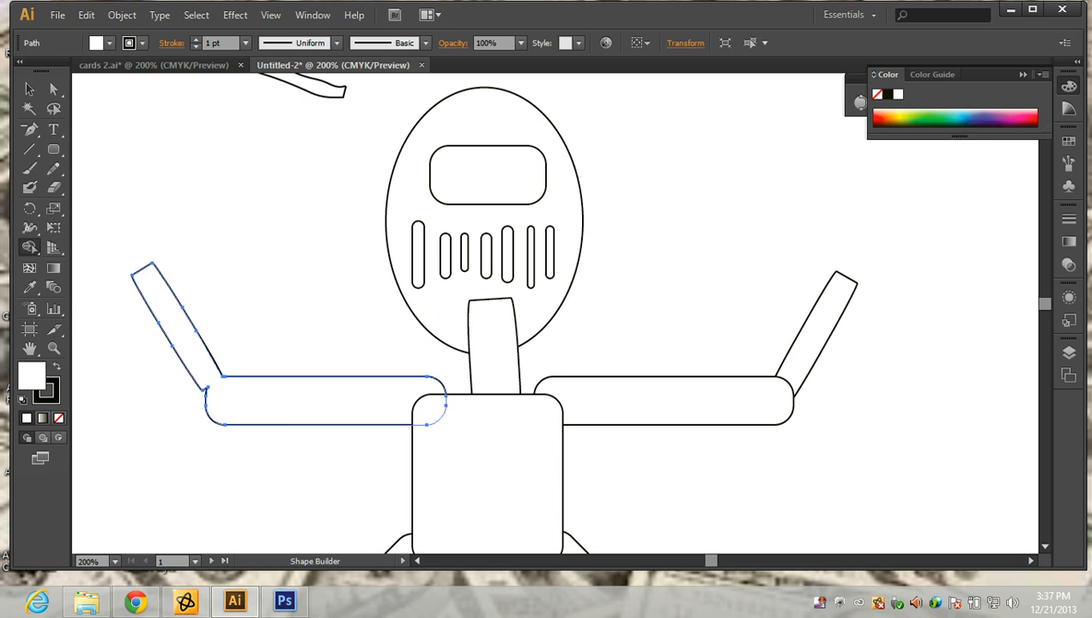
Step: Merge the head, neck, torso and both arms into one shape with the Shape Builder tool, and deselect it
key(v)
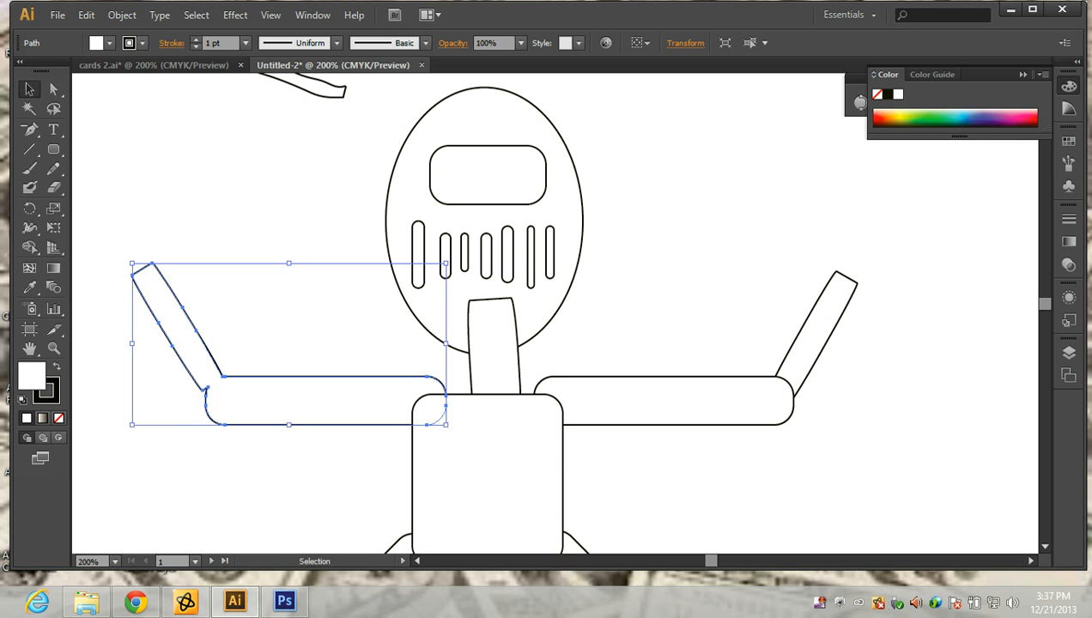
drag(346, 297, 826, 498)
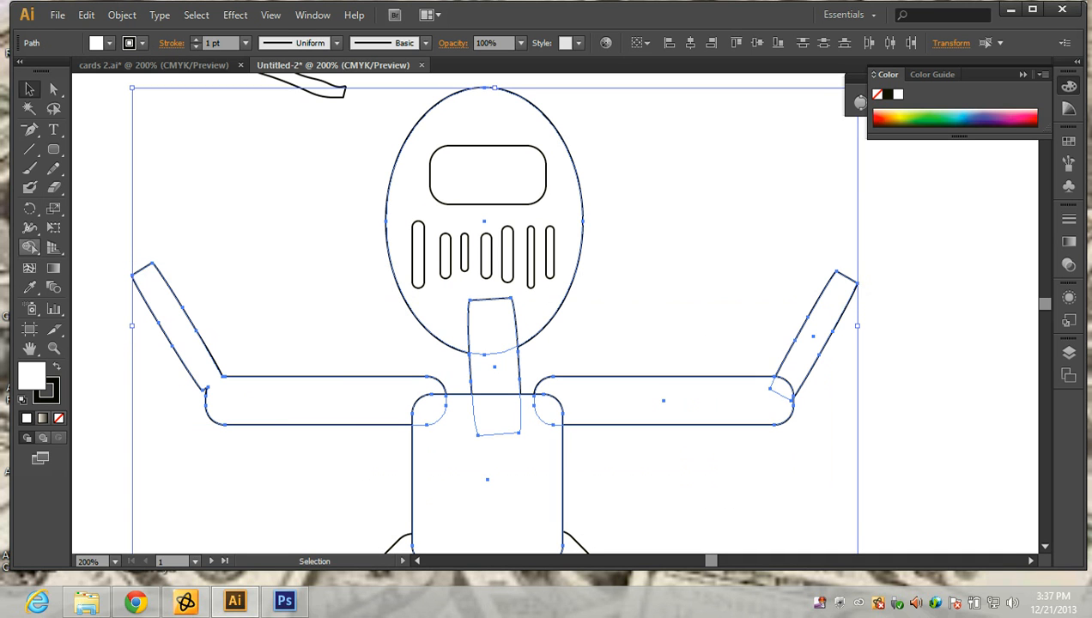
click(29, 247)
mouse_move(821, 317)
mouse_down()
mouse_move(799, 360)
mouse_move(567, 400)
mouse_move(526, 428)
mouse_move(481, 405)
mouse_move(416, 406)
mouse_up()
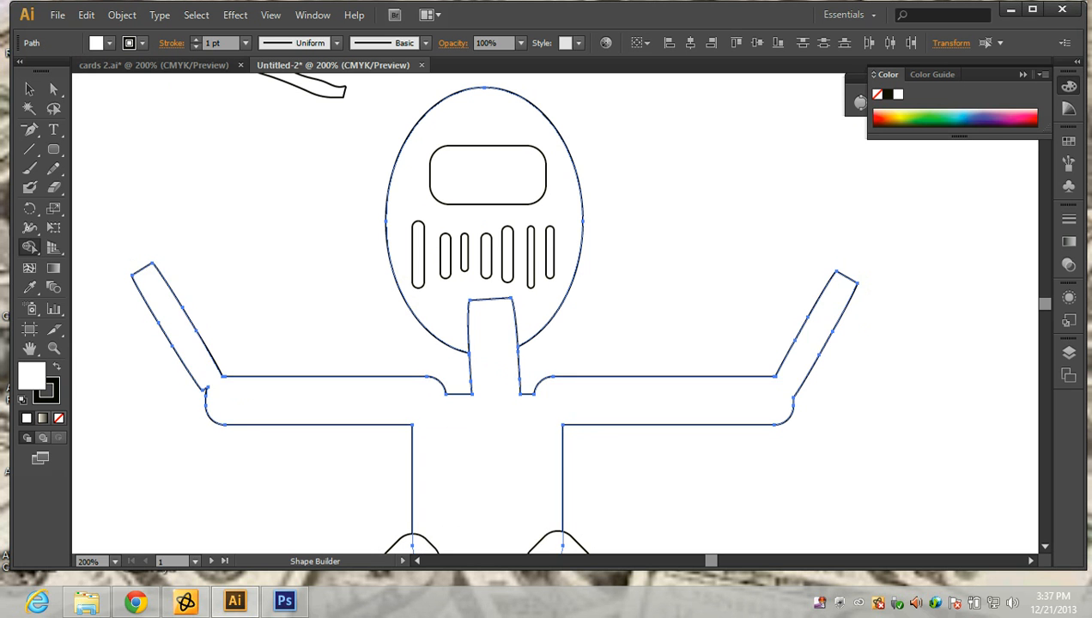
mouse_move(442, 310)
mouse_down()
mouse_move(528, 312)
mouse_move(500, 310)
mouse_up()
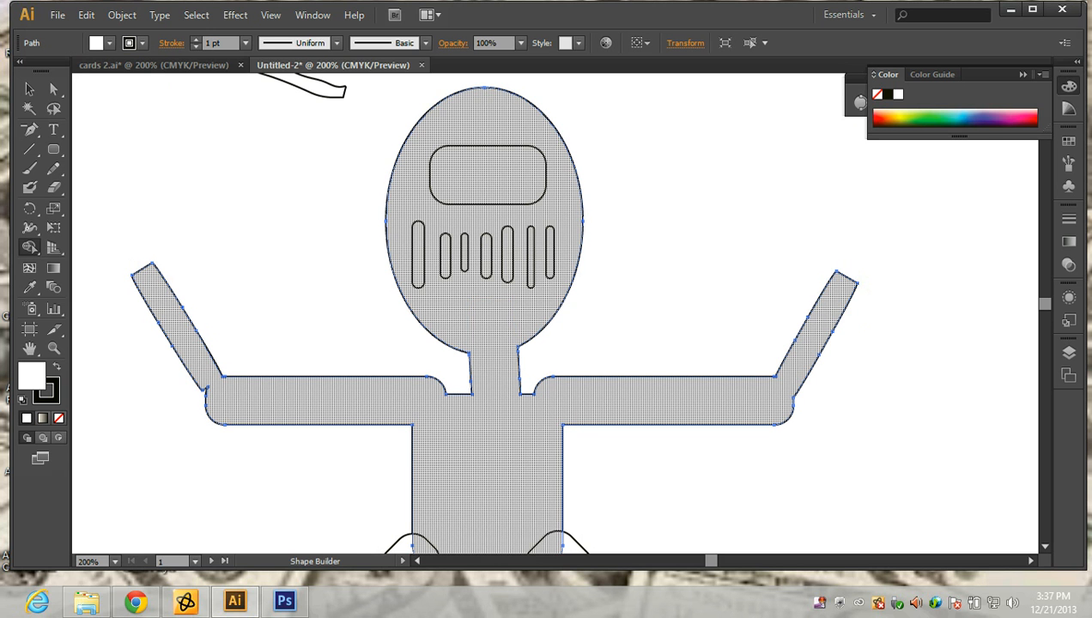
scroll(550, 309, down, 3)
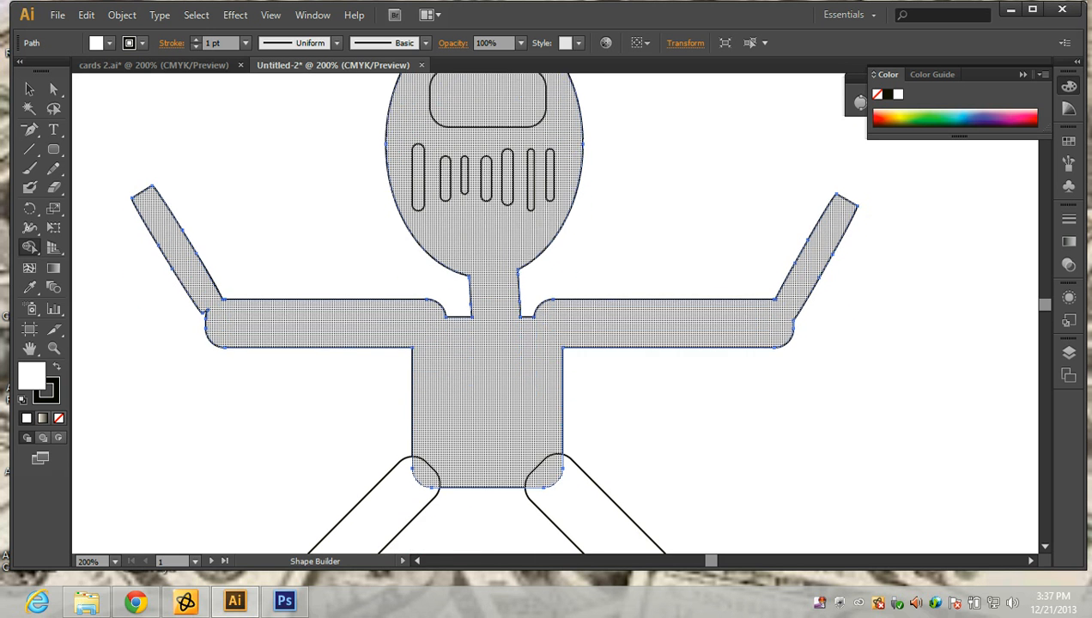
key(v)
key(ctrl+shift+a)
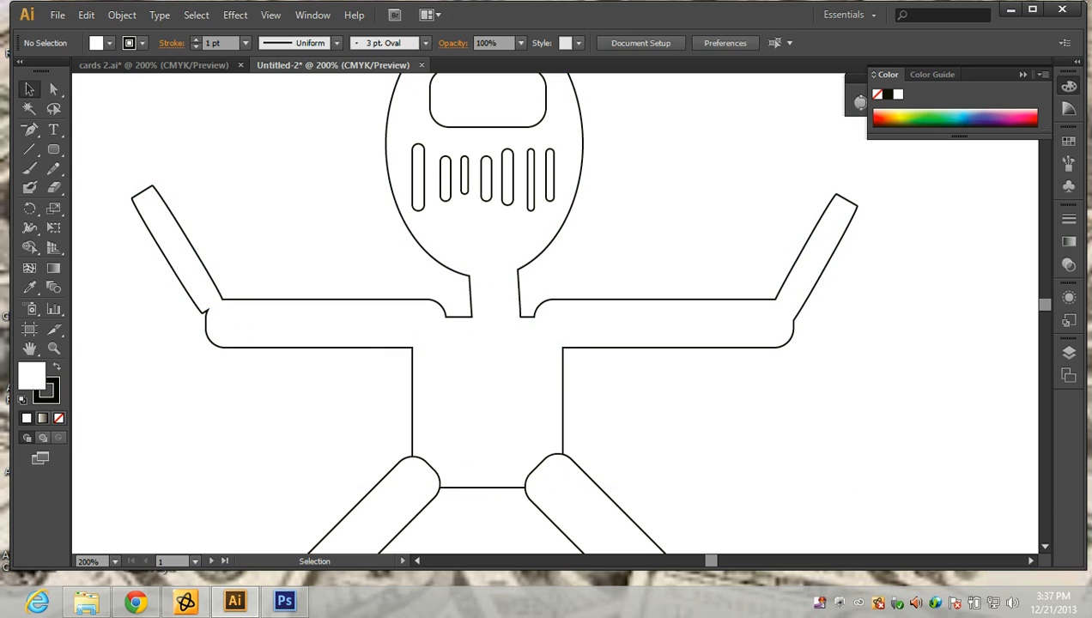
Step: Fill the merged head, arms and torso shape with green #46A36C
click(487, 387)
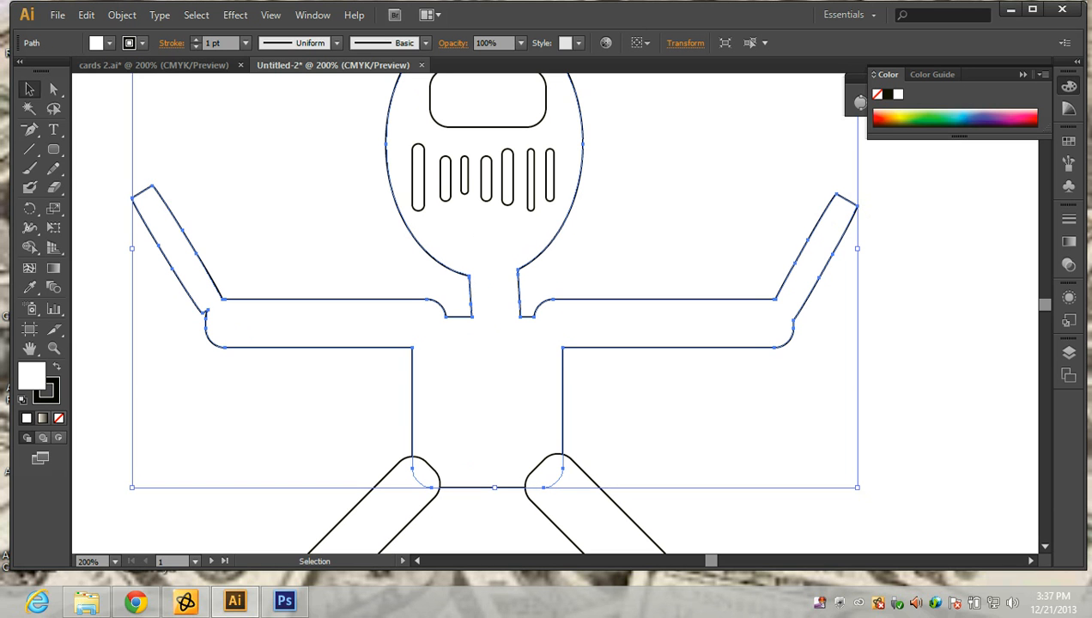
double_click(32, 375)
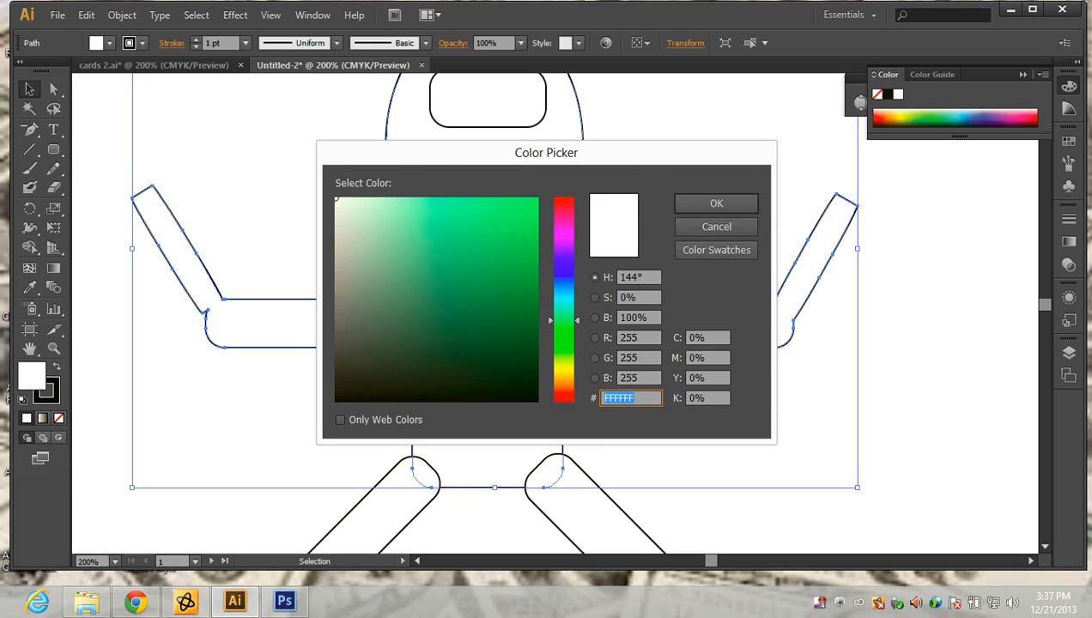
click(450, 271)
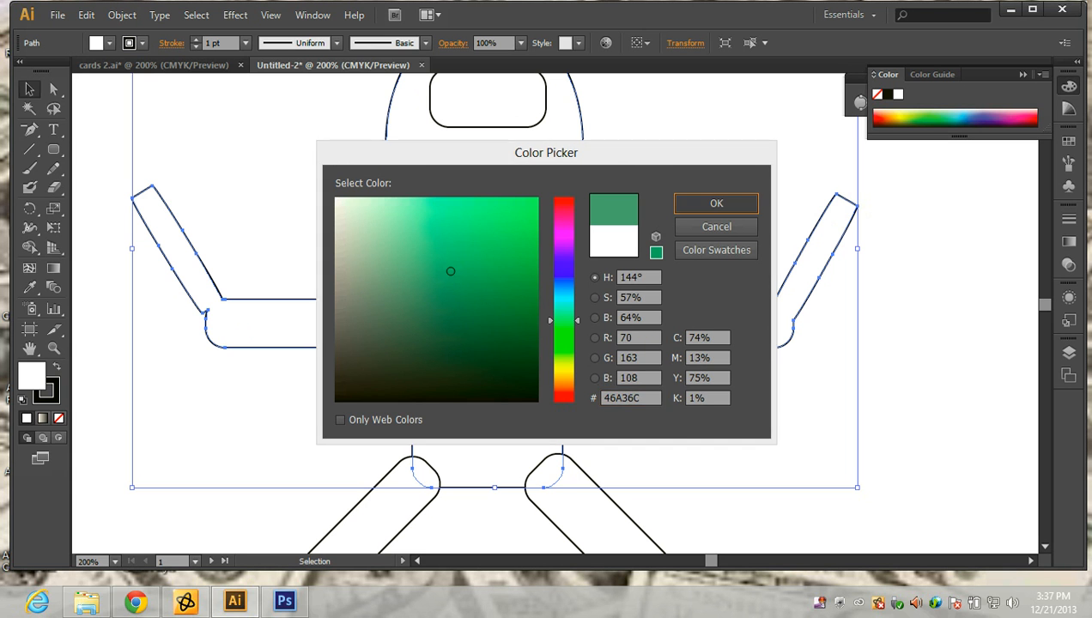
key(Return)
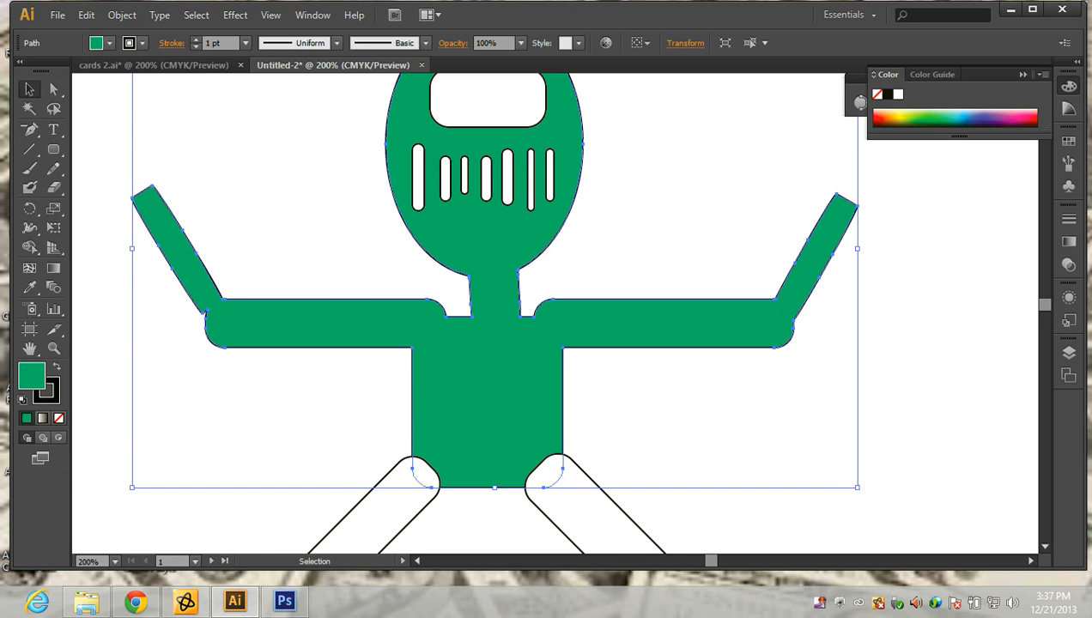
scroll(610, 346, down, 2)
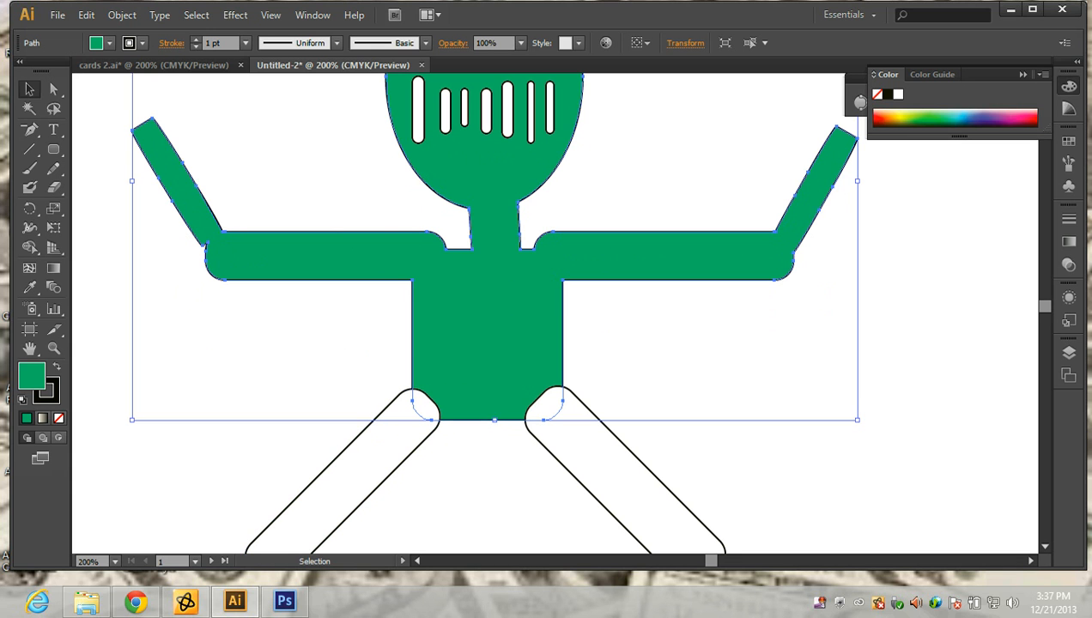
scroll(494, 309, down, 5)
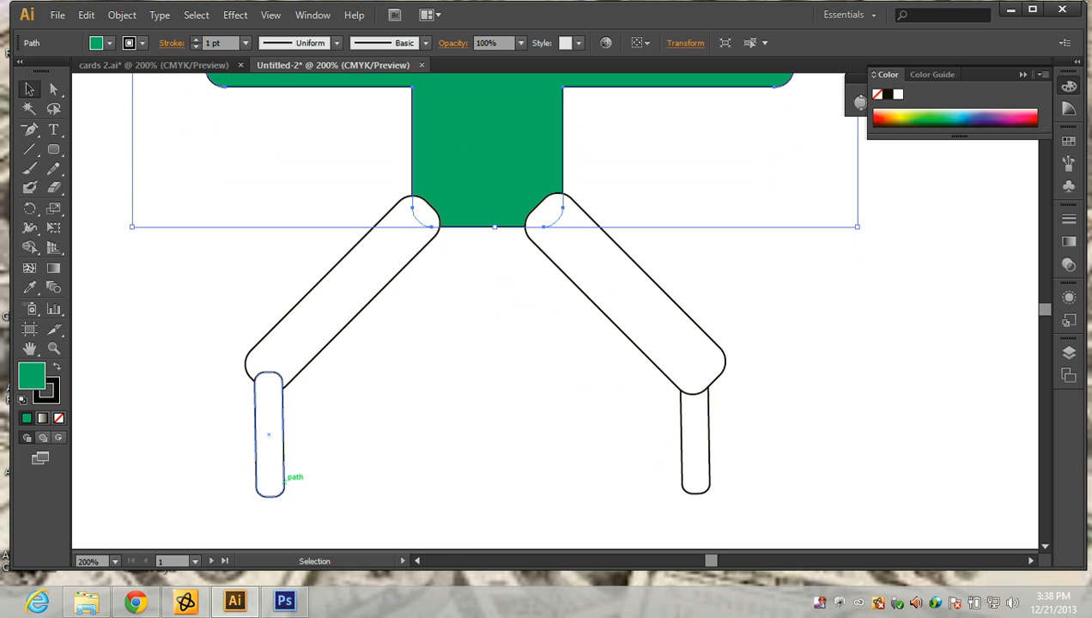
mouse_move(234, 601)
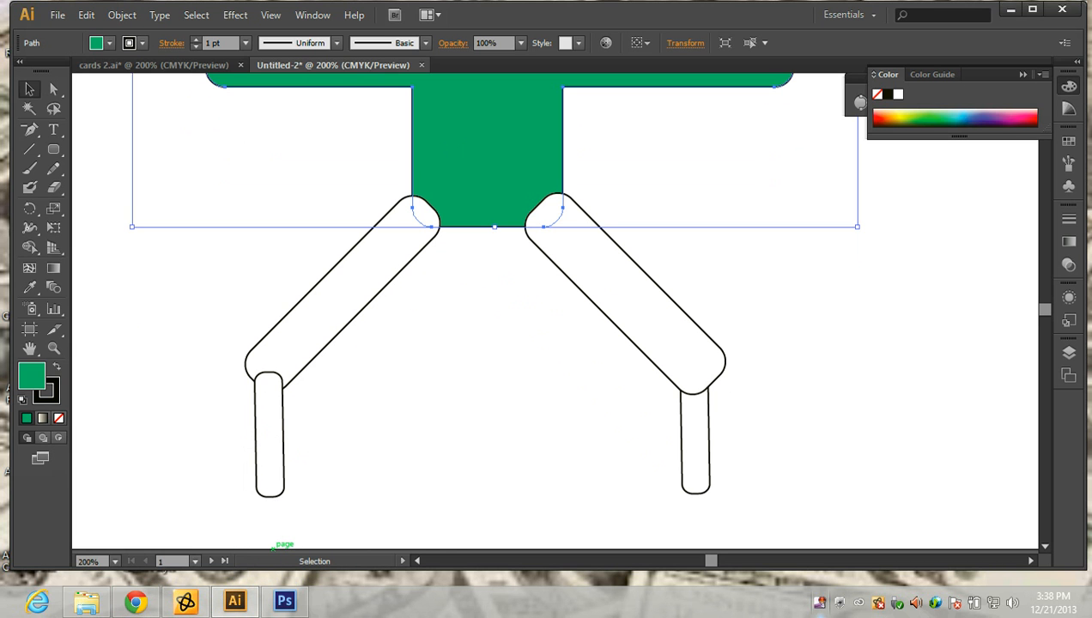
right_click(821, 604)
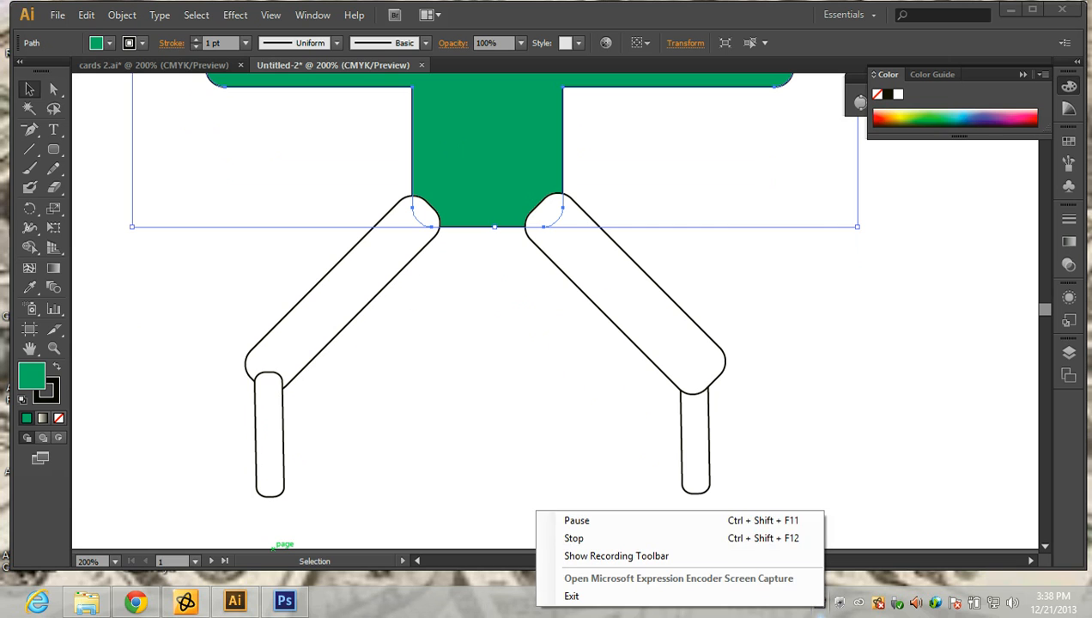